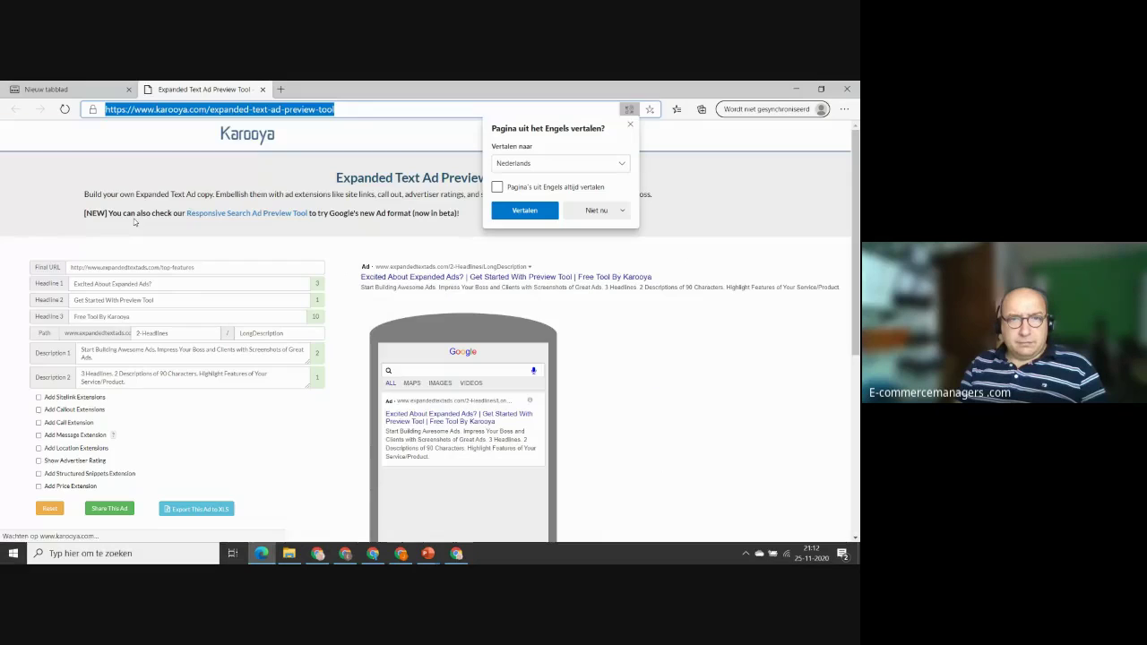
Close the Edge translate popup and open a new blank tab beside the Karooya tool.
left_click(630, 125)
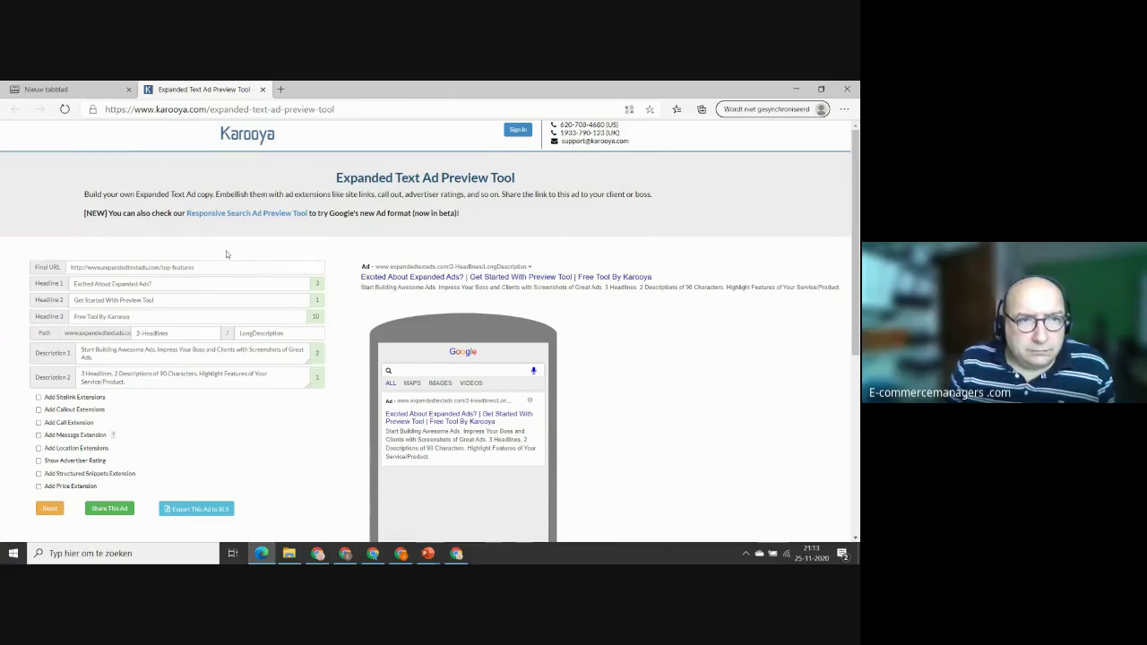
left_click(281, 89)
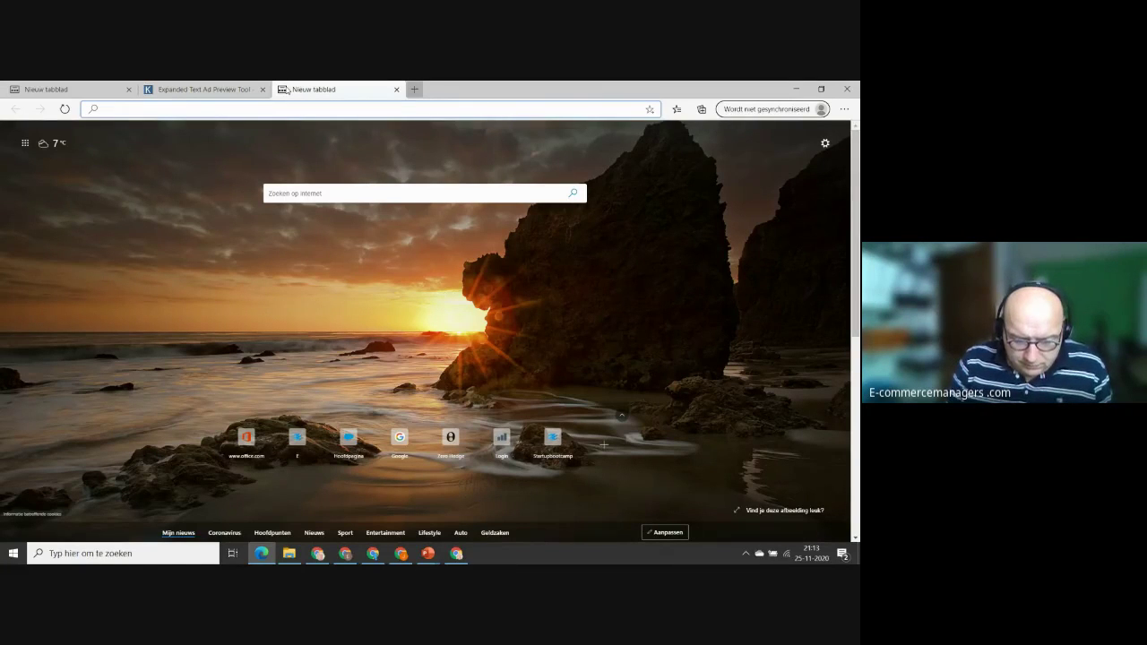
Search for 'bbc', open the BBC homepage and accept its cookie notice.
type("bbc")
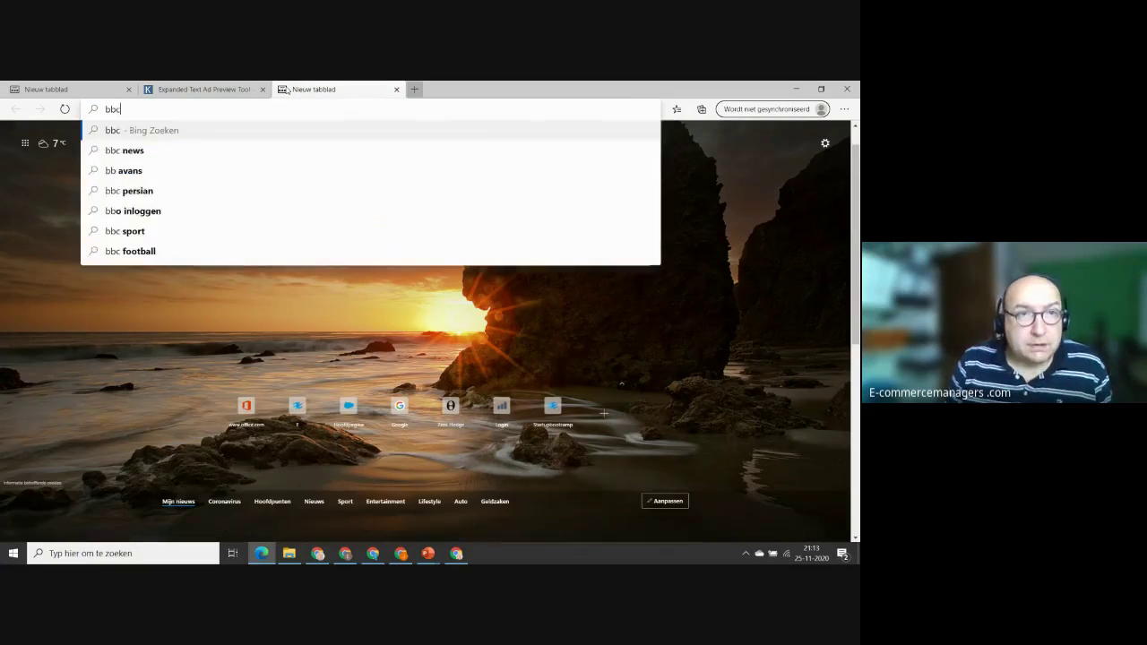
key("Return")
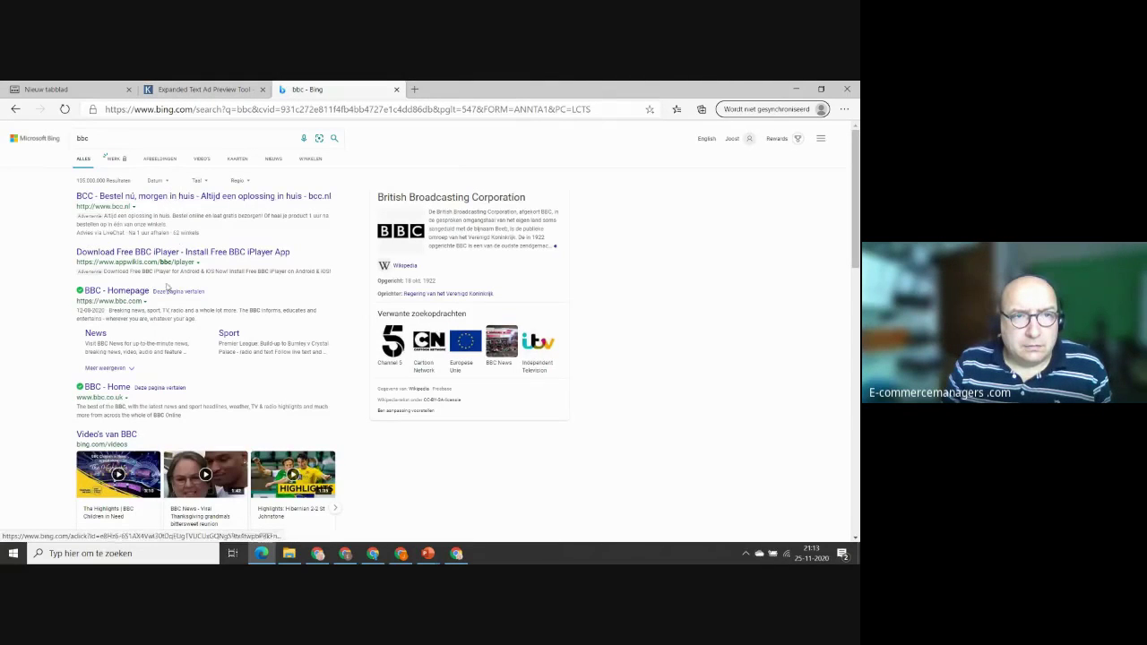
left_click(121, 291)
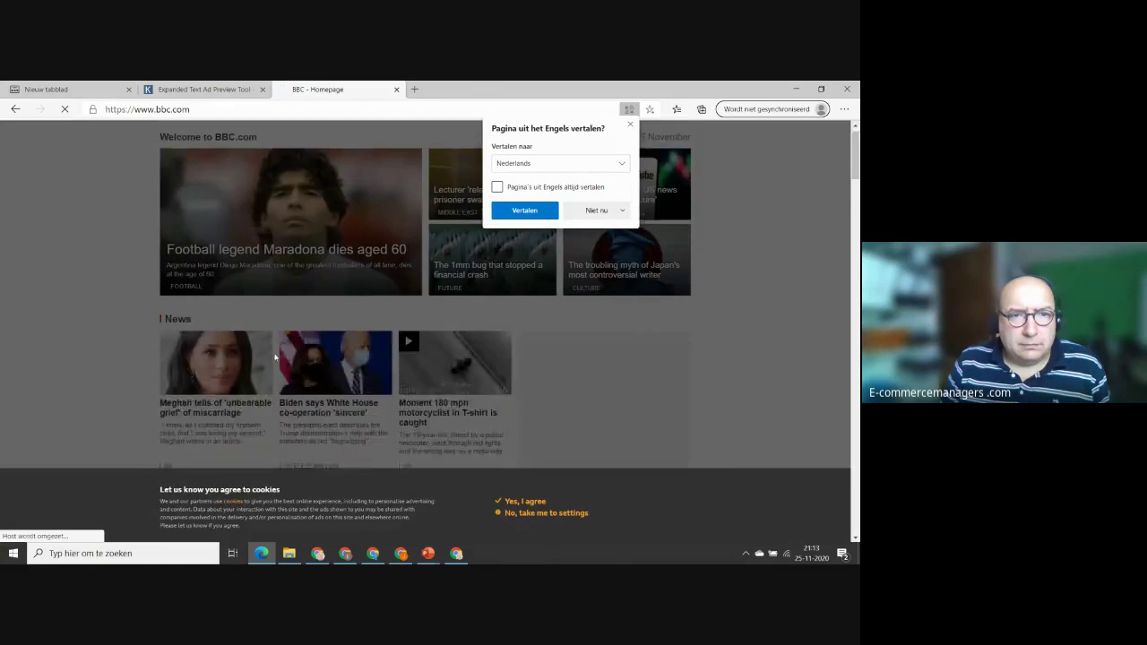
scroll(274, 355, "down", 2)
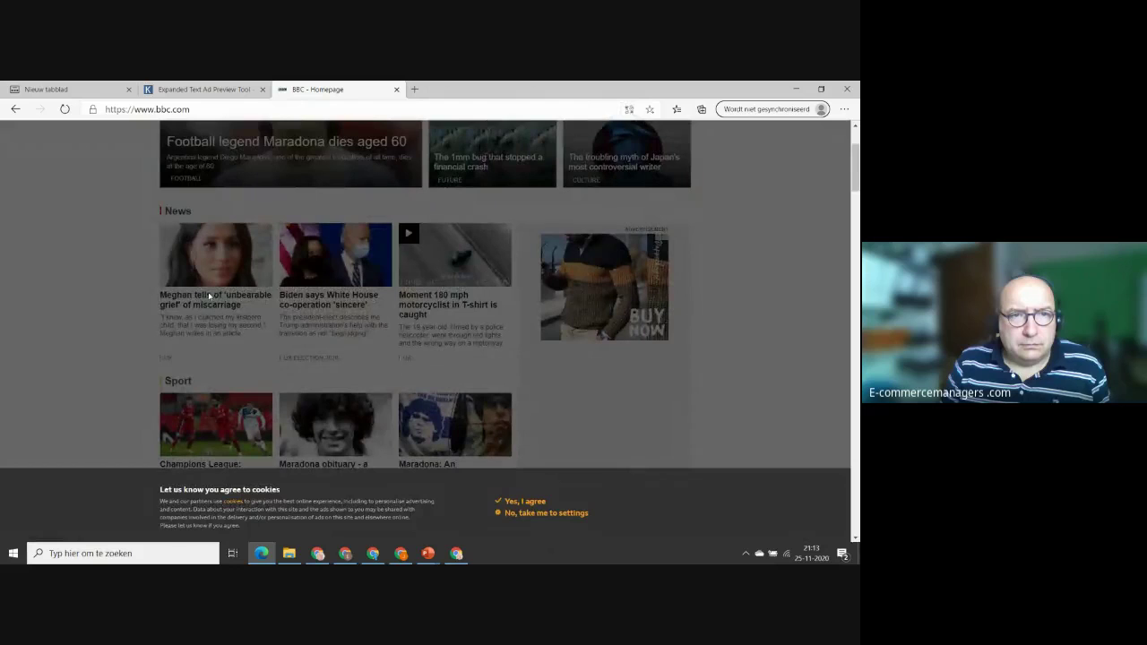
left_click(507, 502)
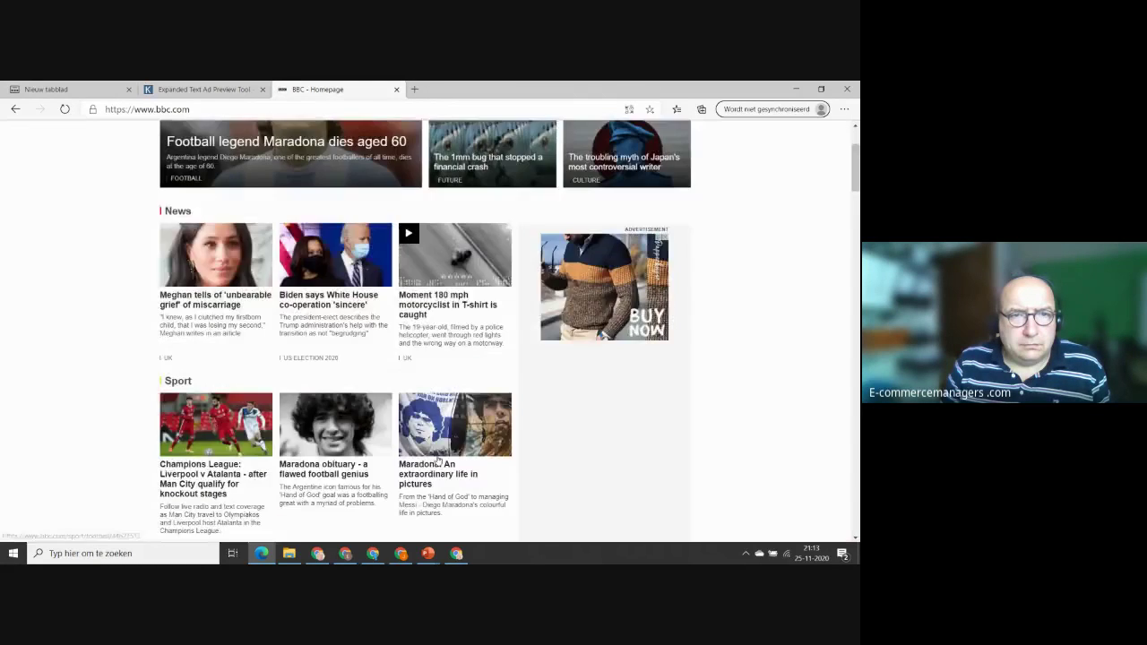
Open the Meghan miscarriage story, copy its URL, and go back to the Karooya tab.
left_click(216, 260)
left_click(257, 109)
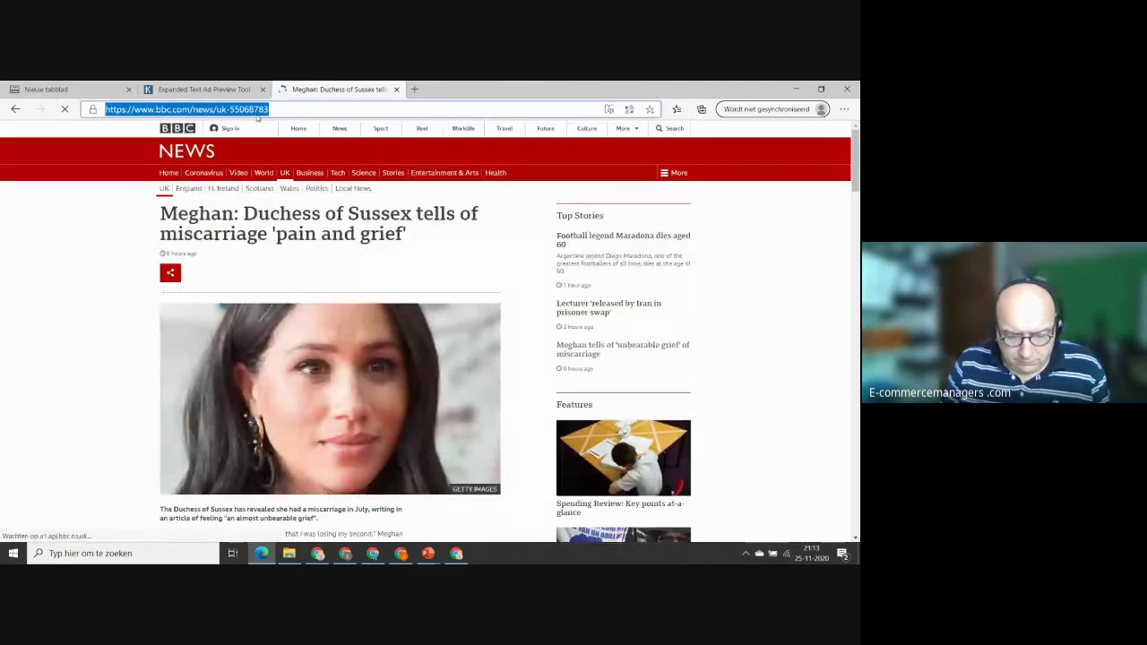
left_click(228, 88)
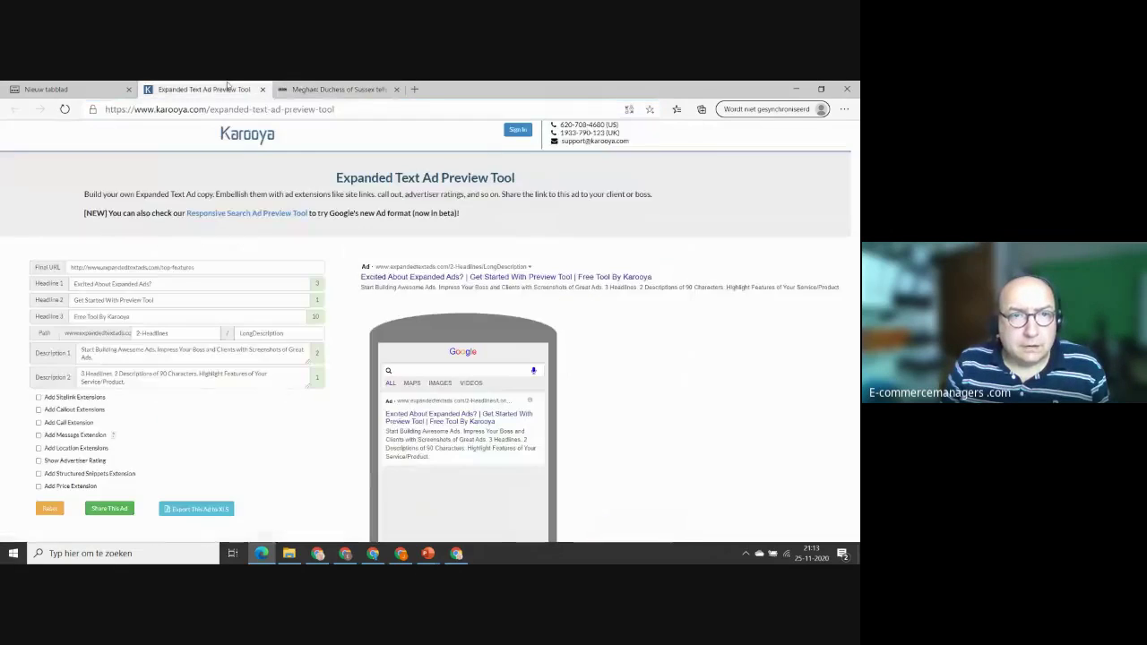
Replace the ad's Final URL with the pasted BBC article address.
left_click(172, 268)
left_click_drag(206, 267, 2, 266)
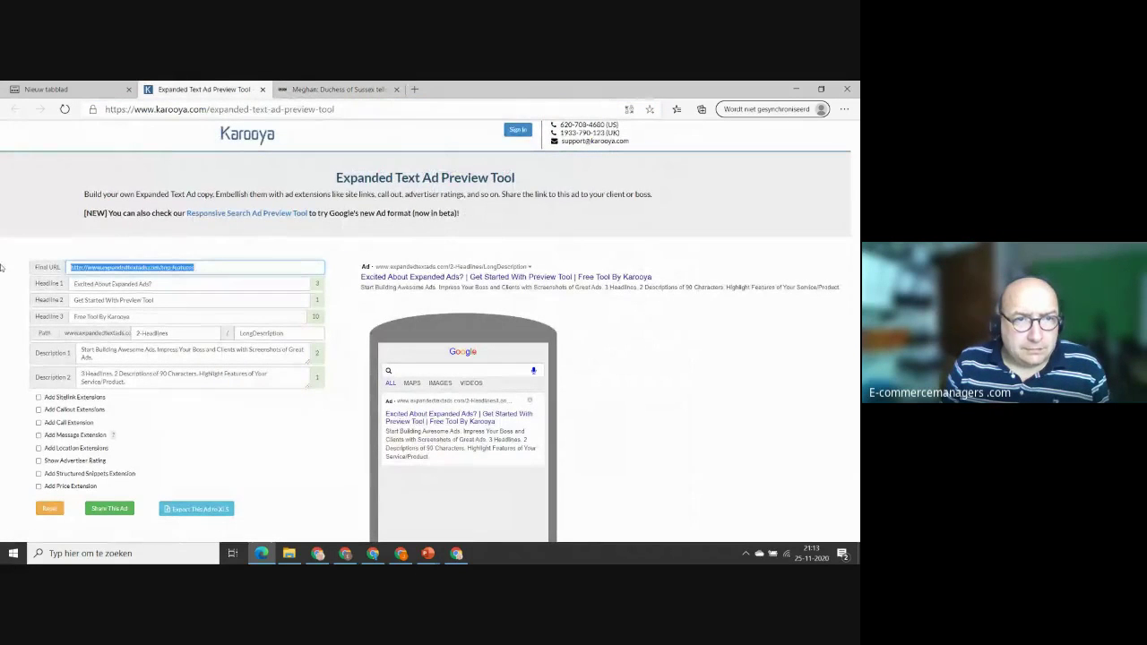
type("https://www.bbc.com/news/uk-55068763")
Replace Headline 1 with 'Meghan goes dutch?'.
left_click(171, 285)
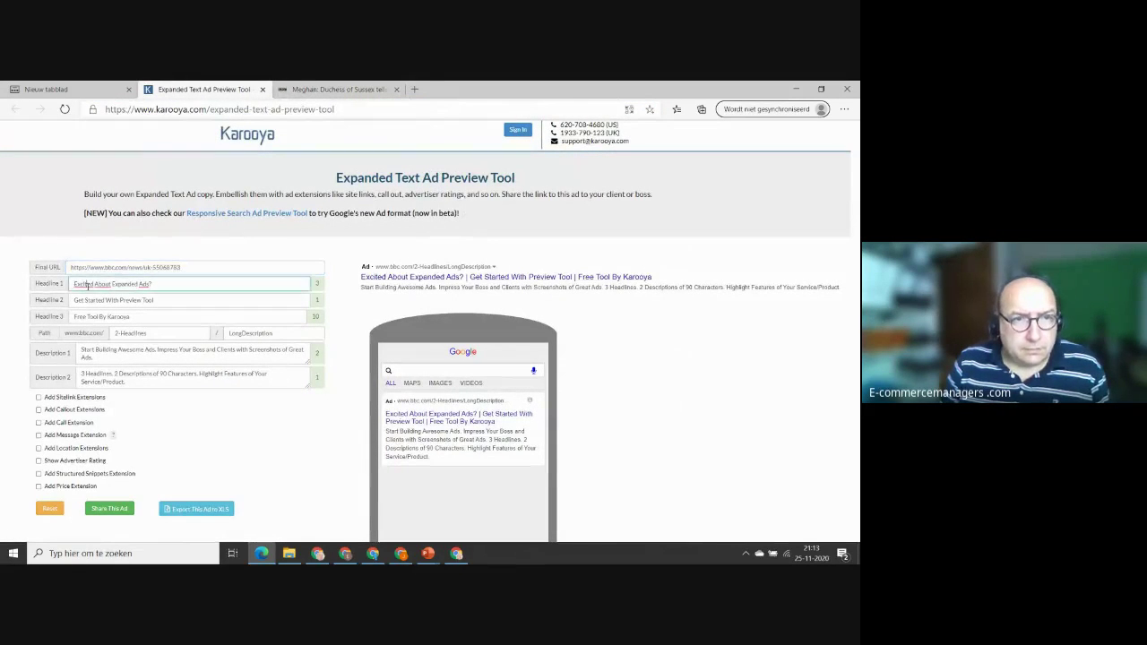
left_click(311, 90)
left_click(216, 108)
left_click(204, 90)
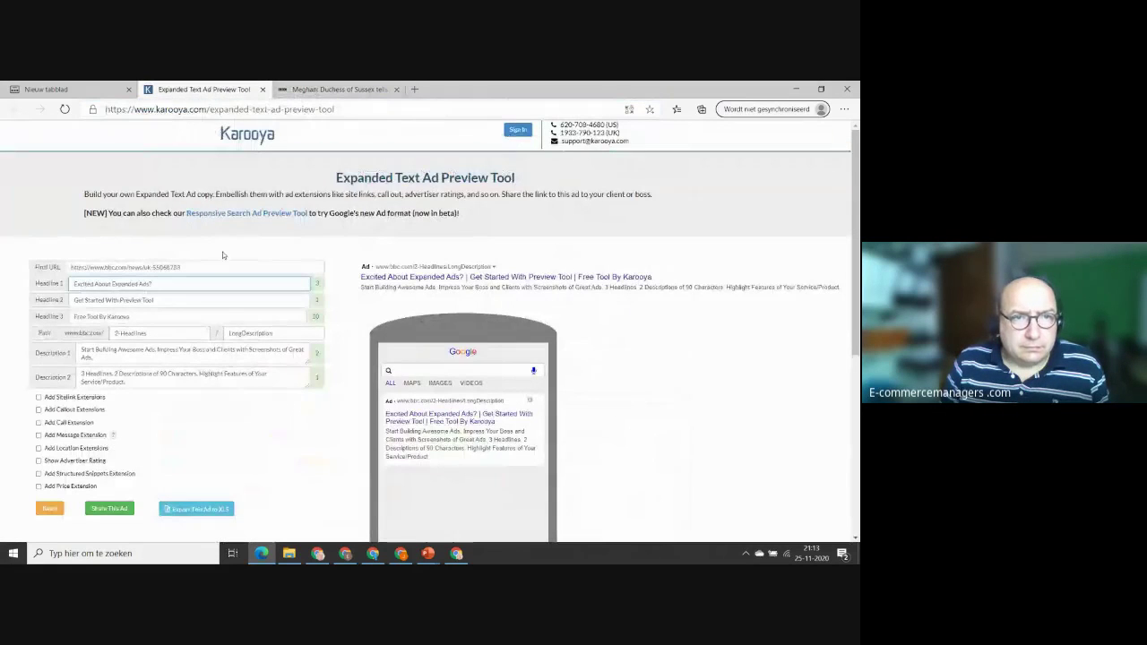
left_click_drag(215, 280, 12, 285)
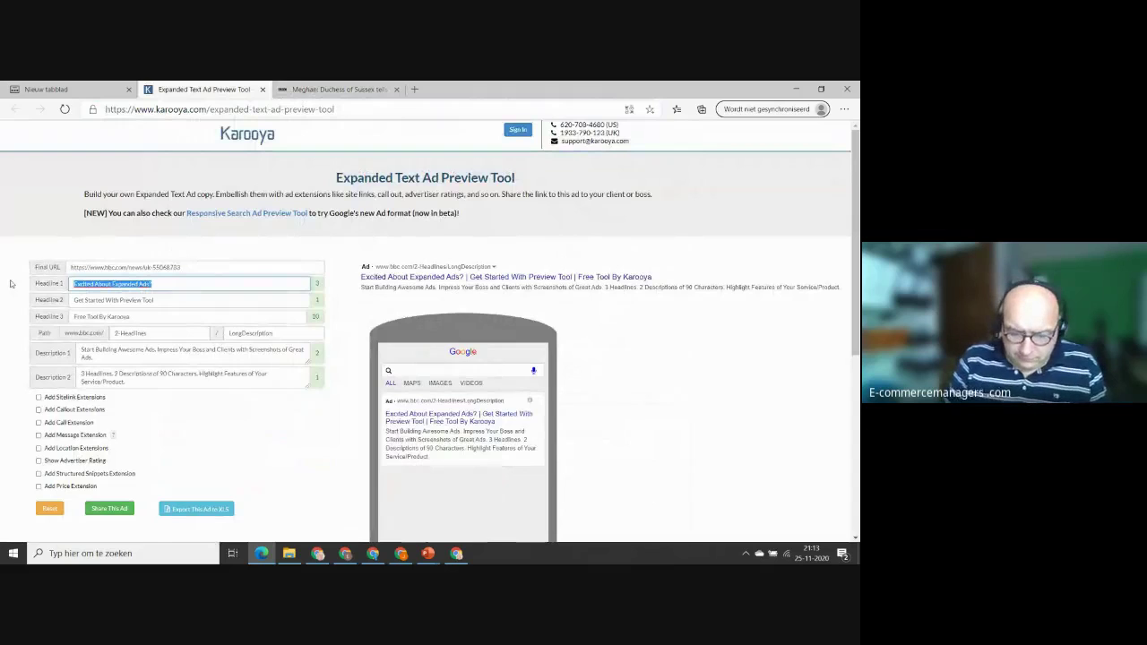
type("Meghan")
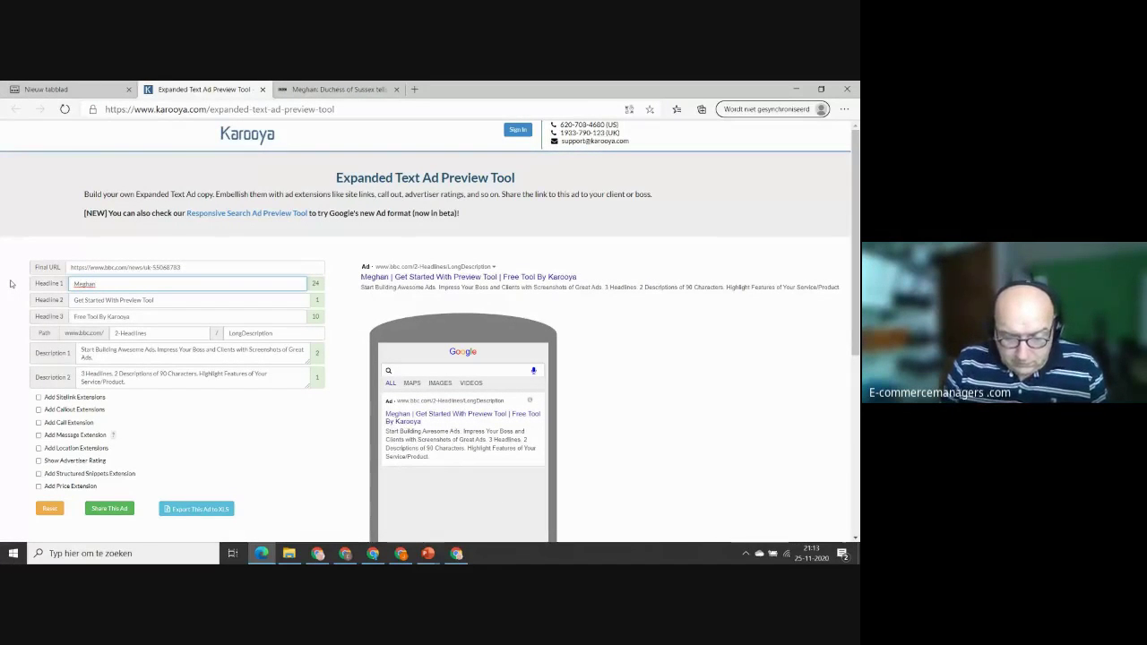
type(" goes du")
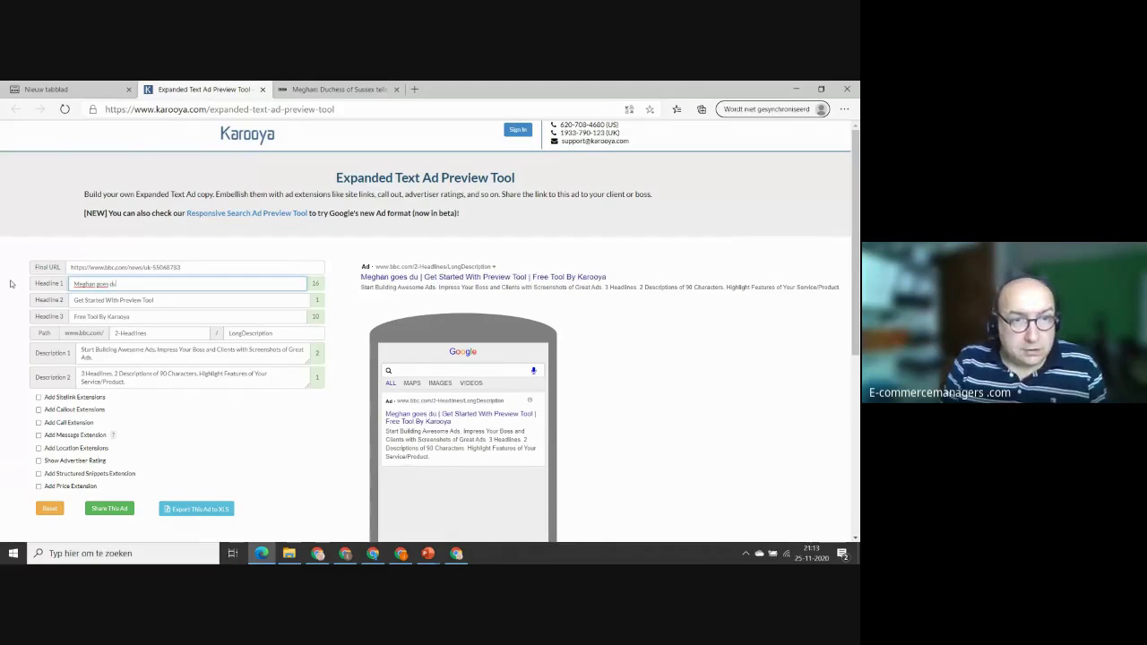
type("c")
key("BackSpace")
type("tch?")
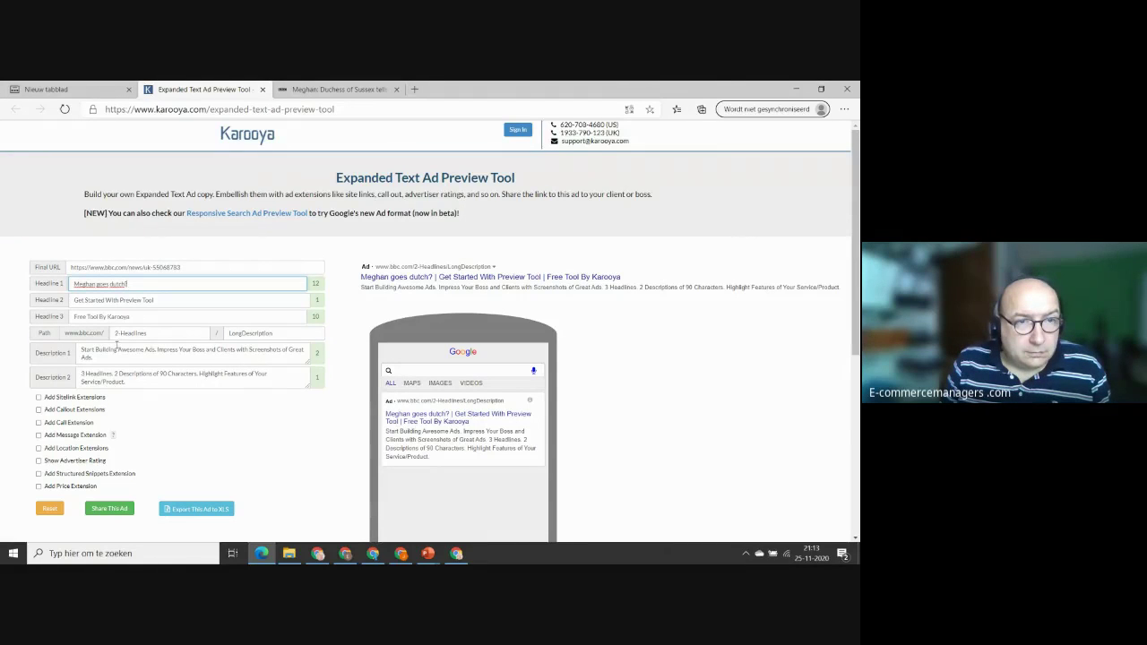
left_click(138, 299)
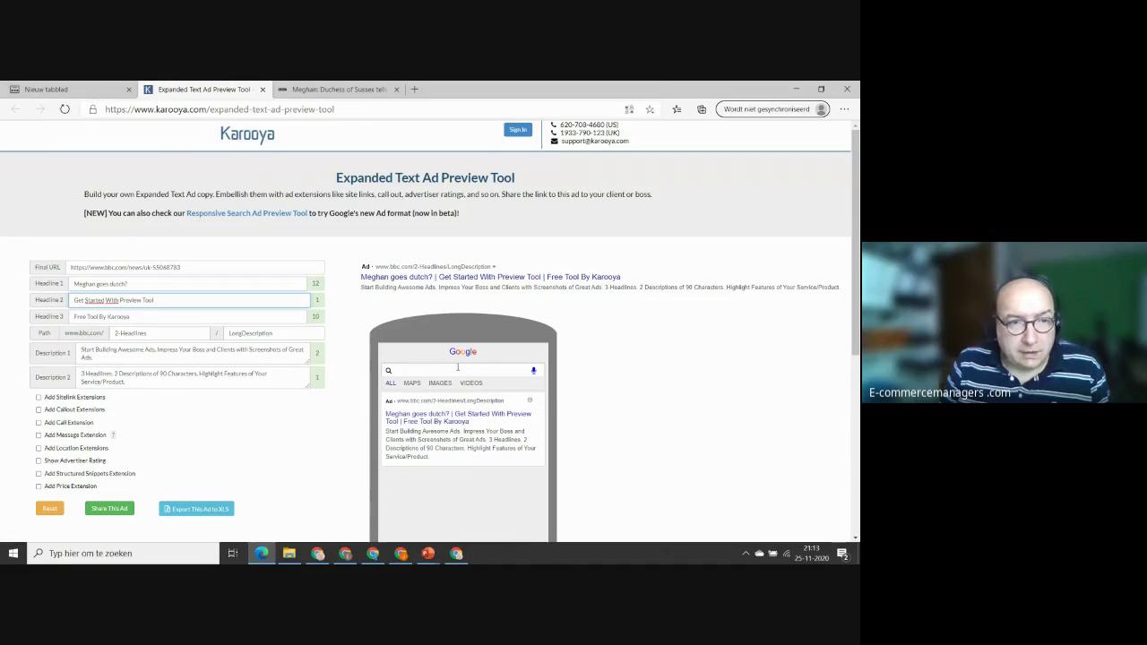
Try location, advertiser rating, structured snippet, price and call extensions, removing the first three.
left_click(39, 449)
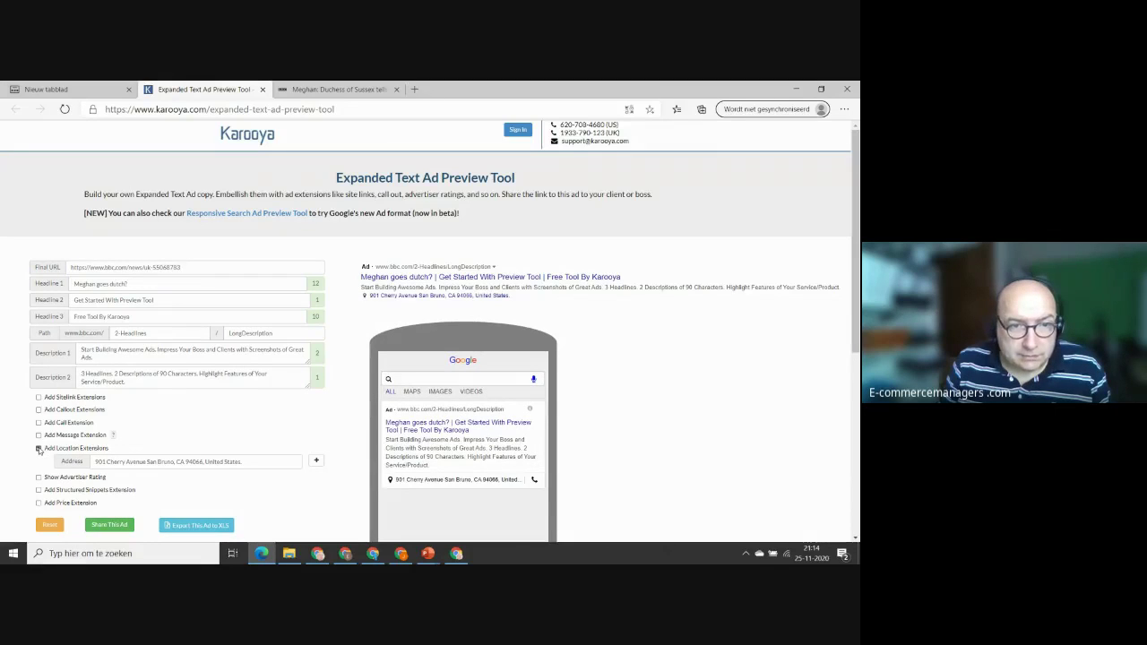
left_click(39, 449)
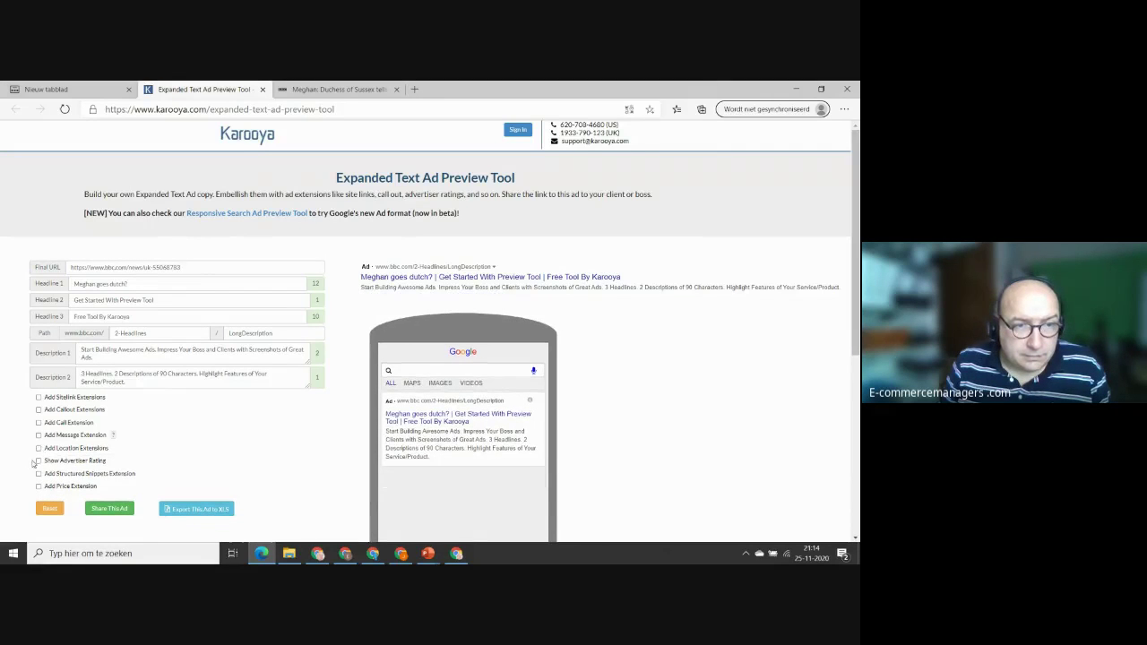
left_click(39, 461)
left_click(38, 460)
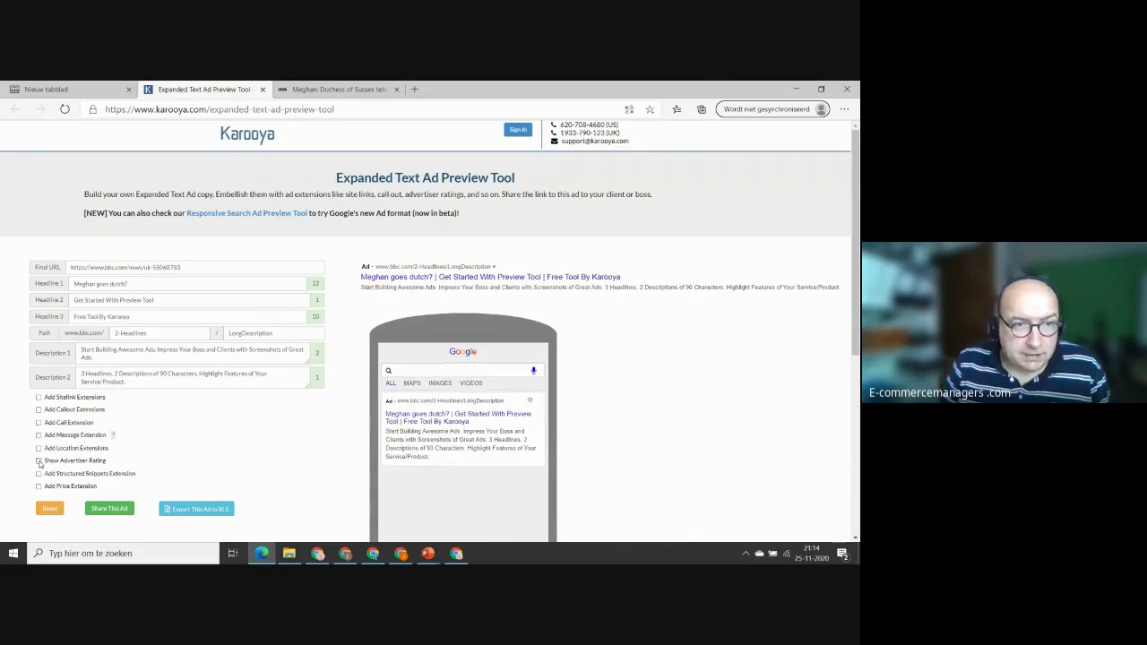
left_click(39, 474)
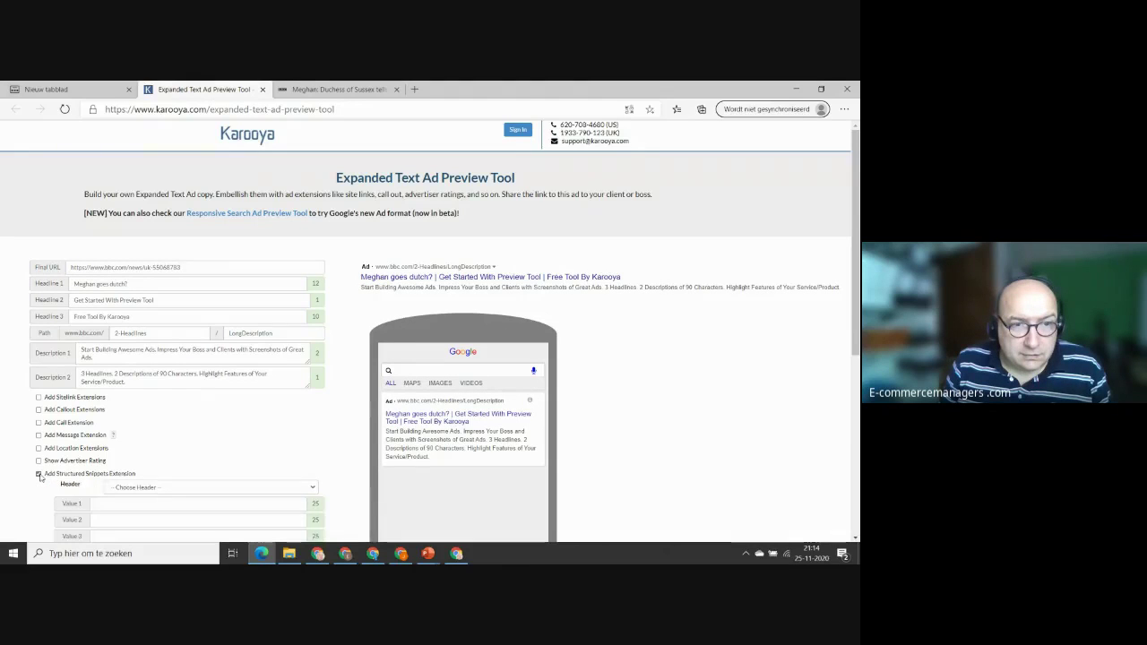
left_click(39, 474)
left_click(38, 487)
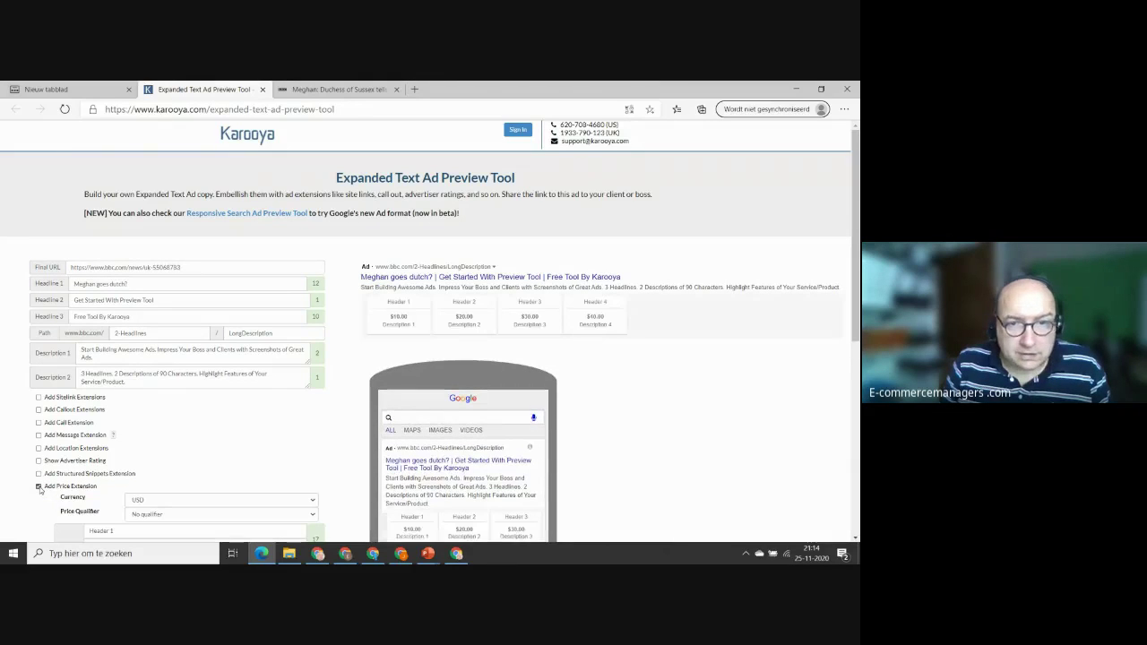
left_click(39, 423)
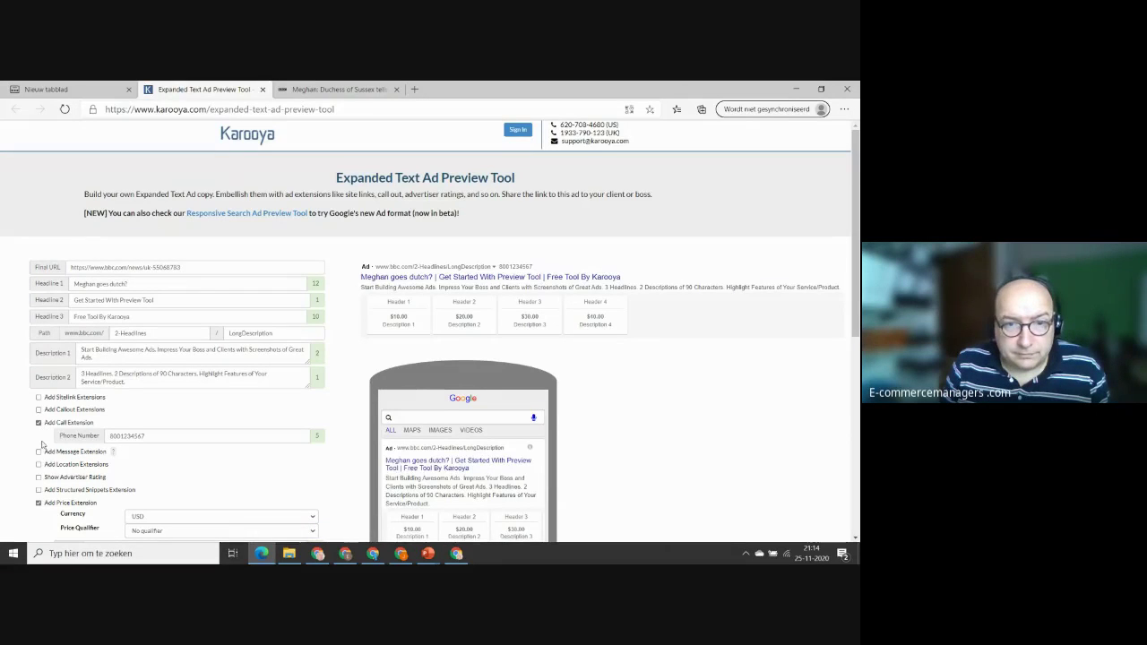
Remove price and call extensions and toggle sitelinks and callouts, leaving every extension off.
scroll(41, 443, "down", 5)
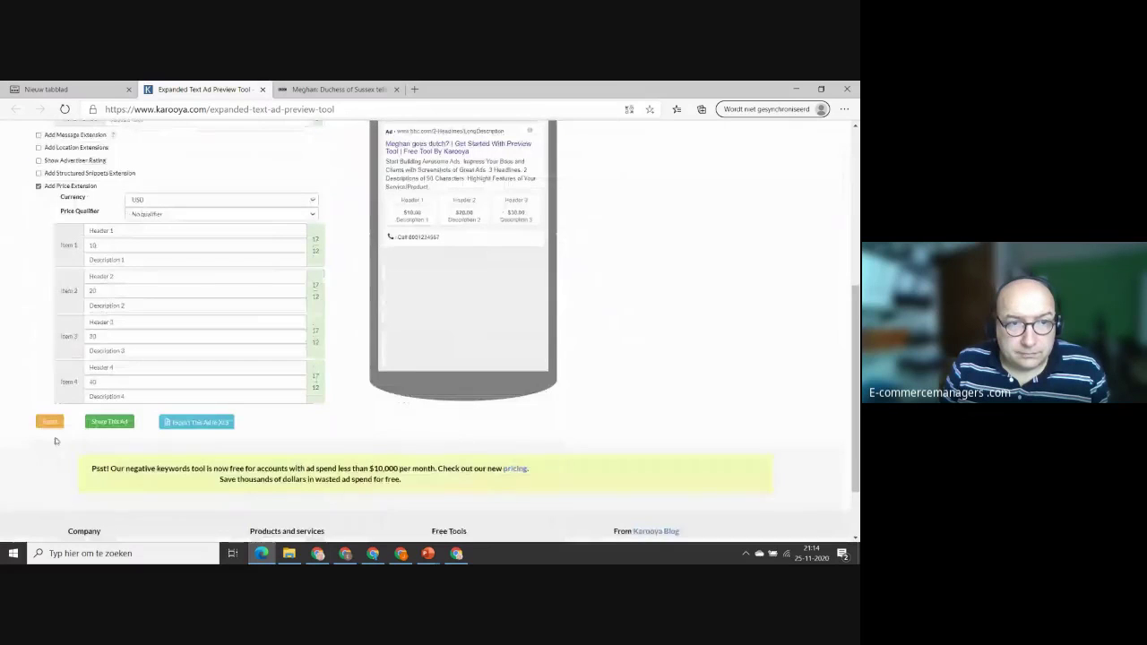
scroll(54, 441, "up", 2)
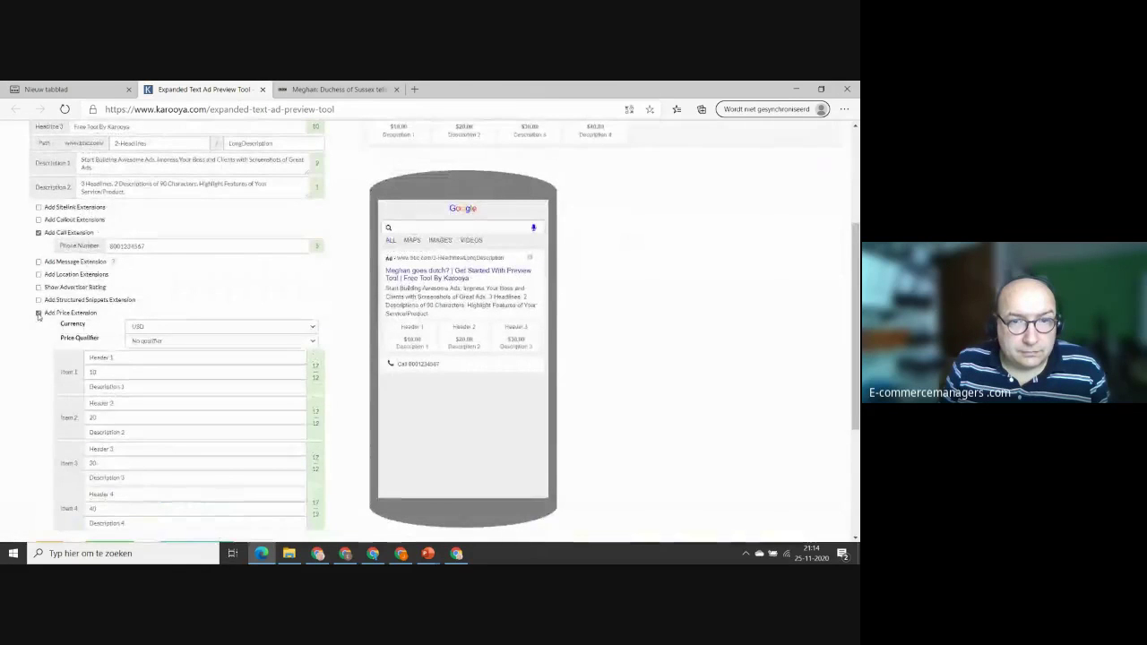
left_click(39, 313)
scroll(40, 322, "up", 2)
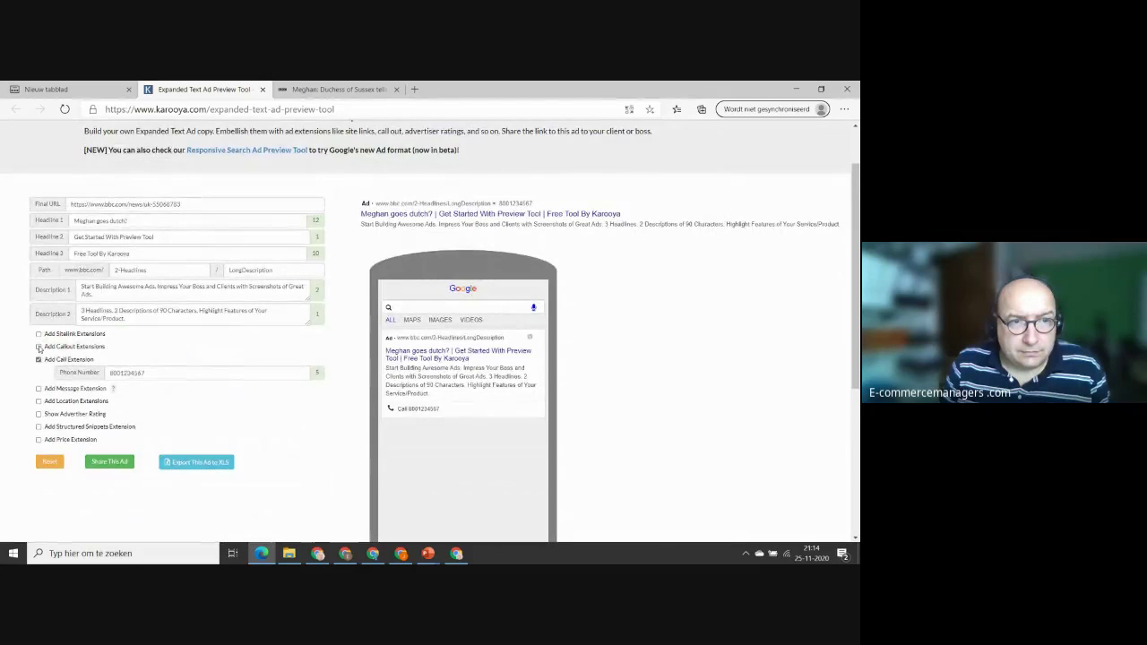
left_click(38, 346)
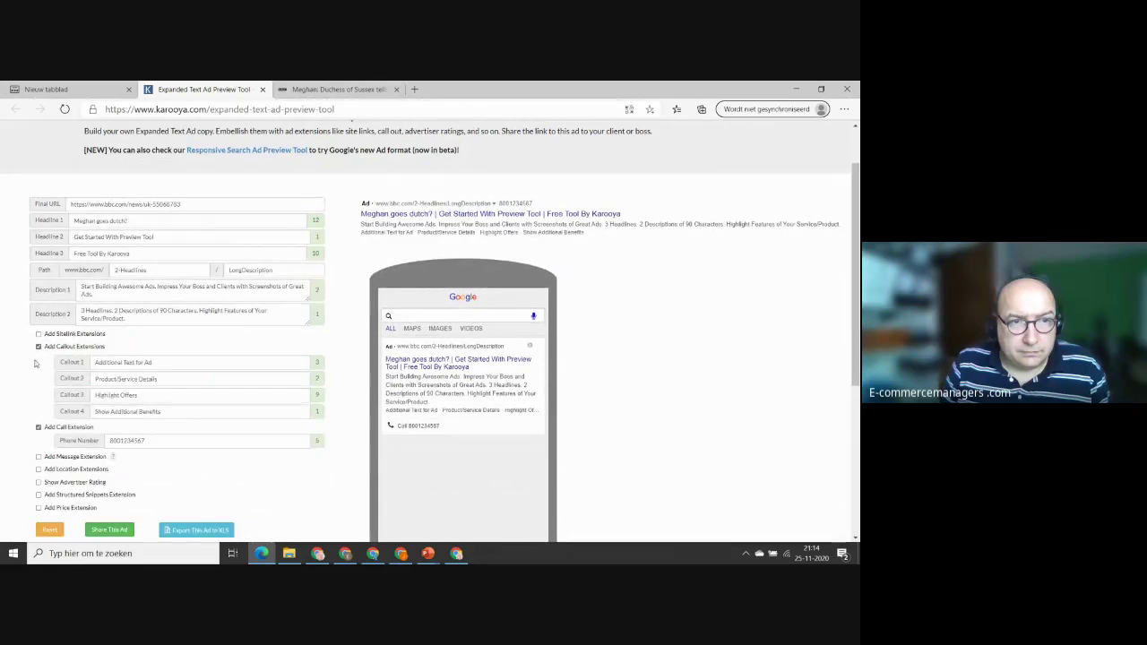
left_click(38, 428)
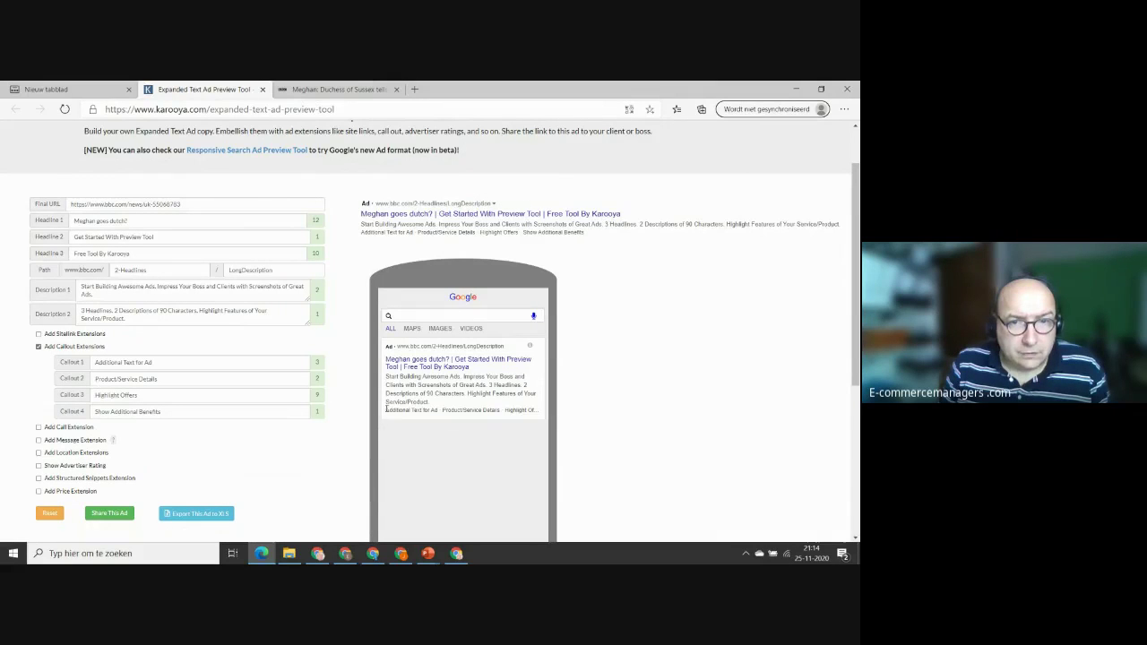
left_click(39, 347)
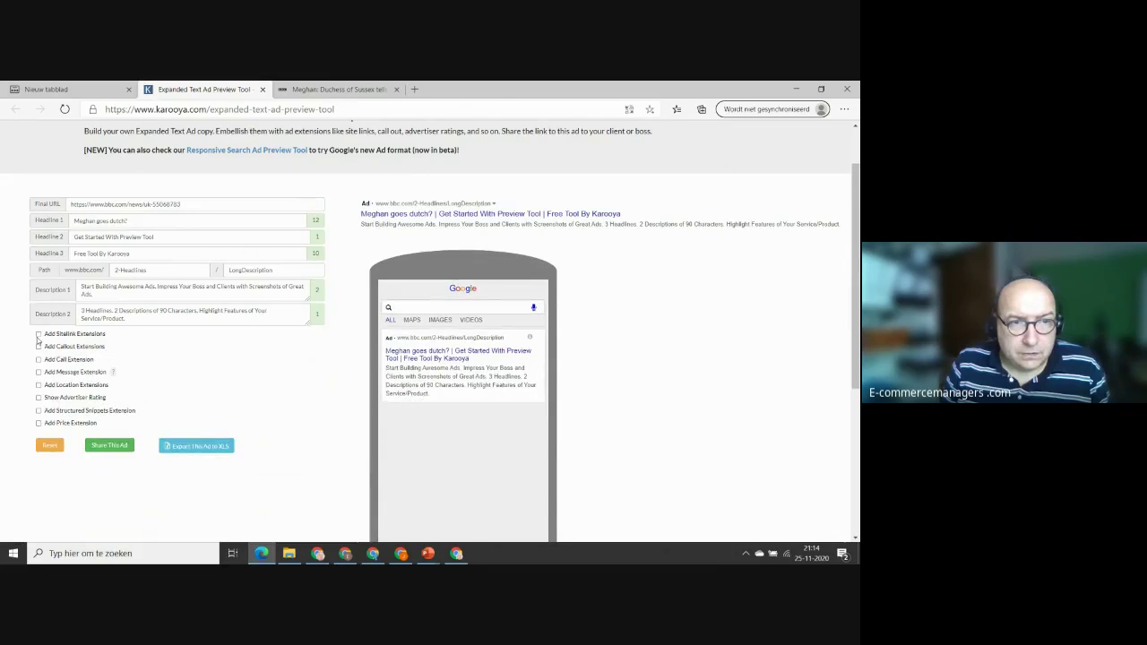
left_click(38, 334)
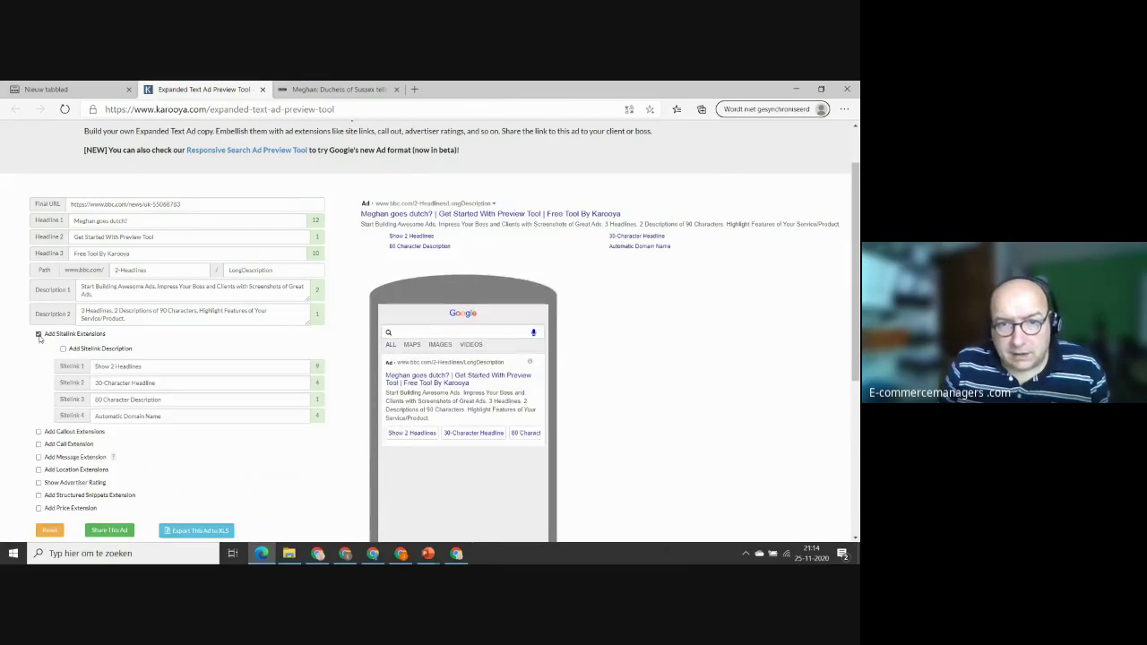
left_click(38, 433)
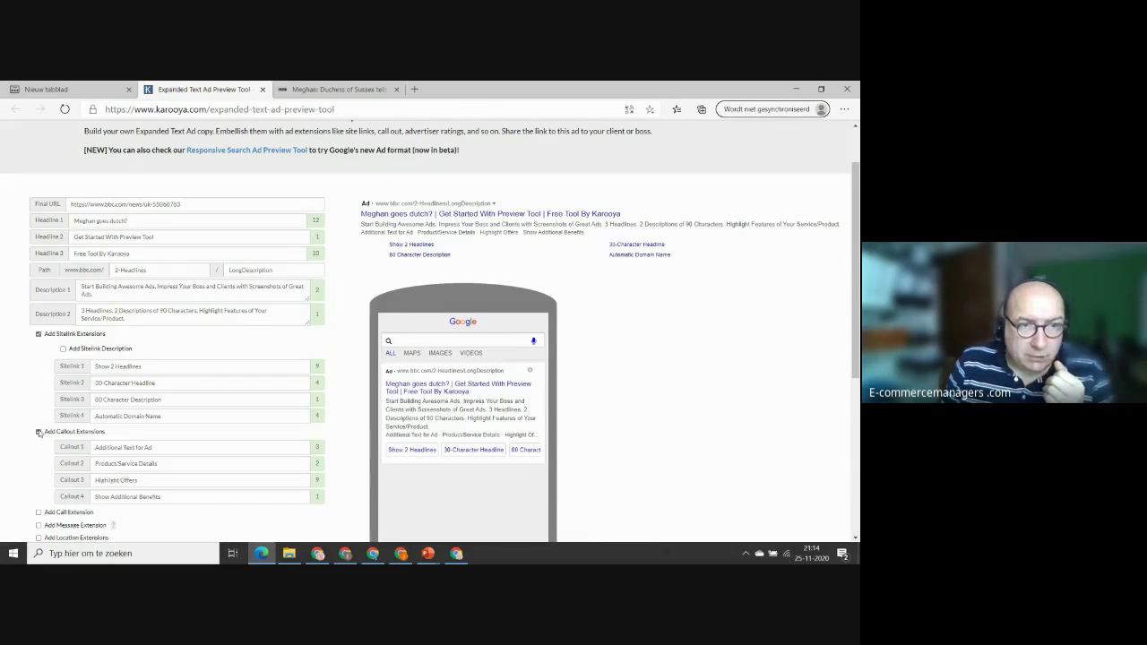
left_click(38, 432)
left_click(38, 334)
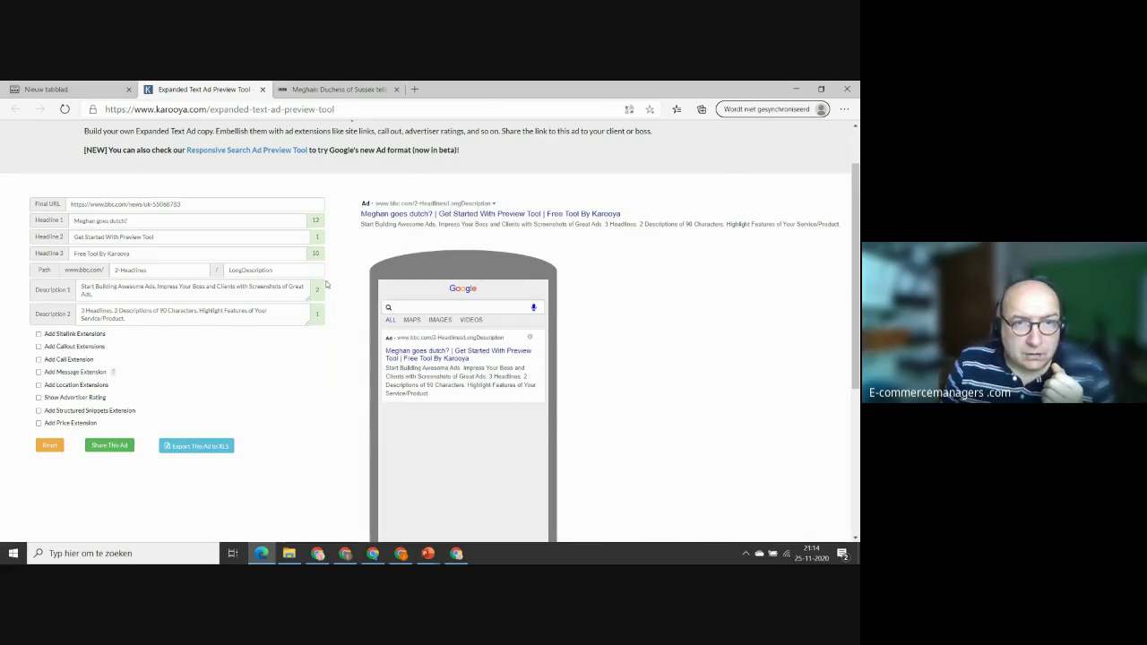
Click into Description 1 and Description 2, then bring up the PowerPoint window.
left_click(278, 296)
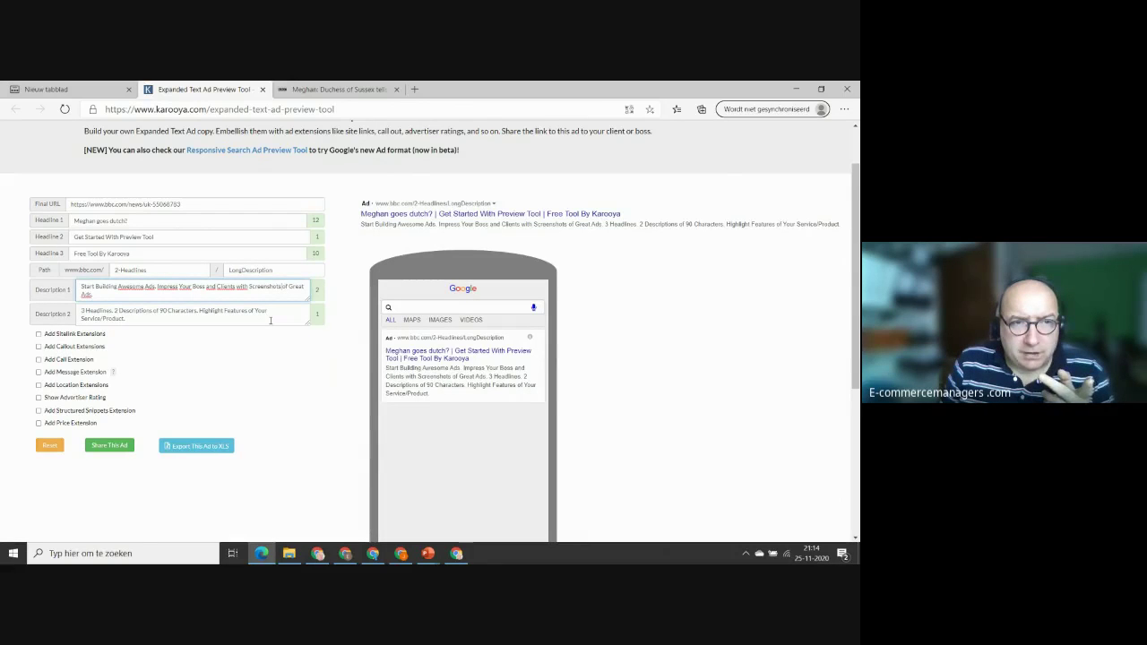
left_click(270, 320)
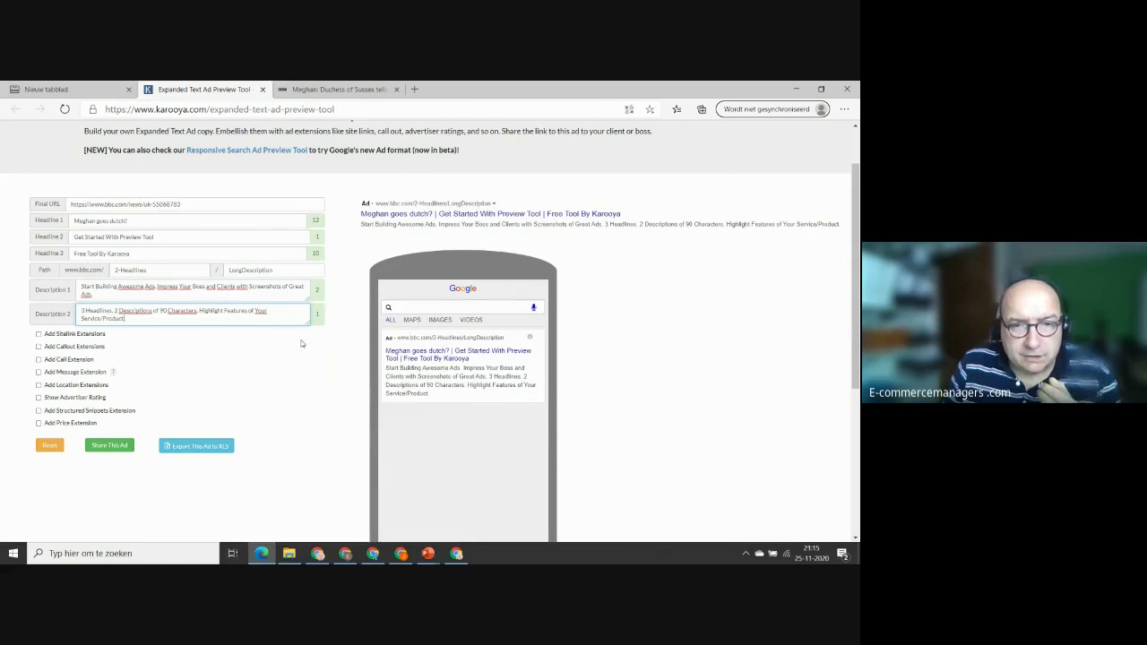
left_click(428, 553)
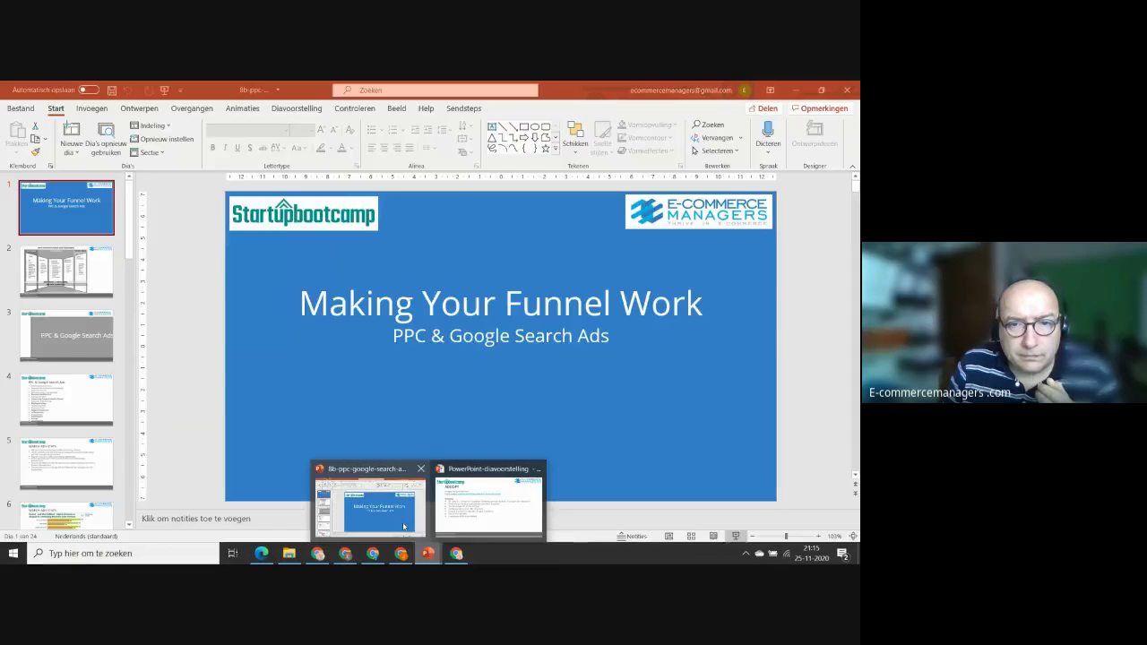
Show the ADCOPY slide (slide 22) full screen, then return to the BBC Meghan article.
left_click(475, 494)
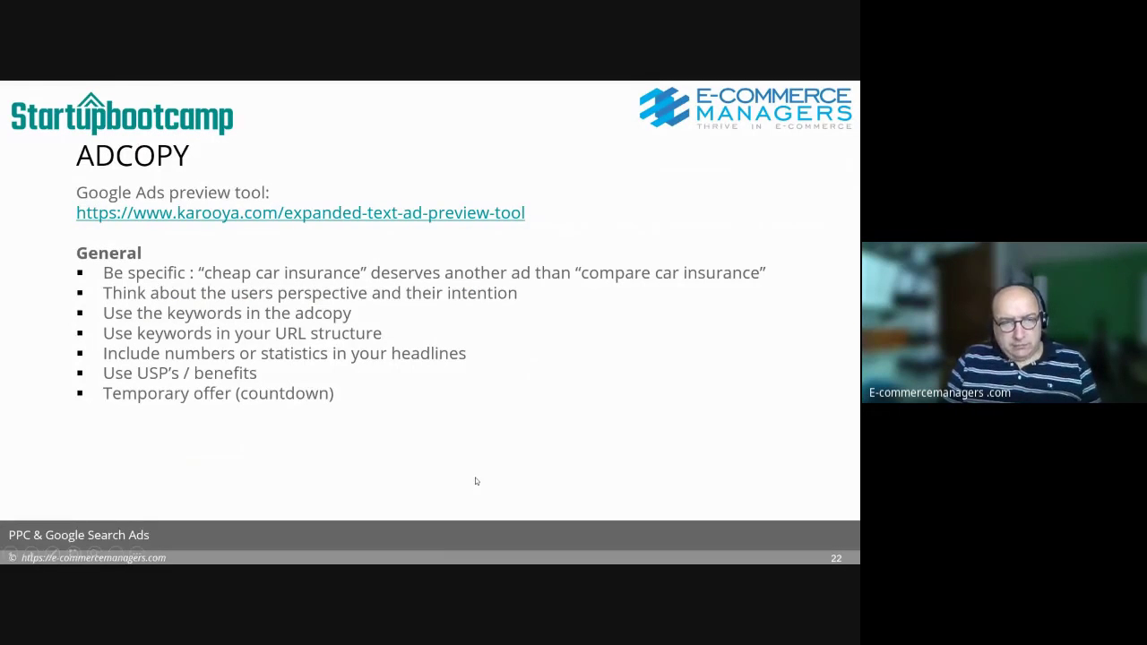
key("alt+Tab")
left_click(336, 89)
left_click(360, 108)
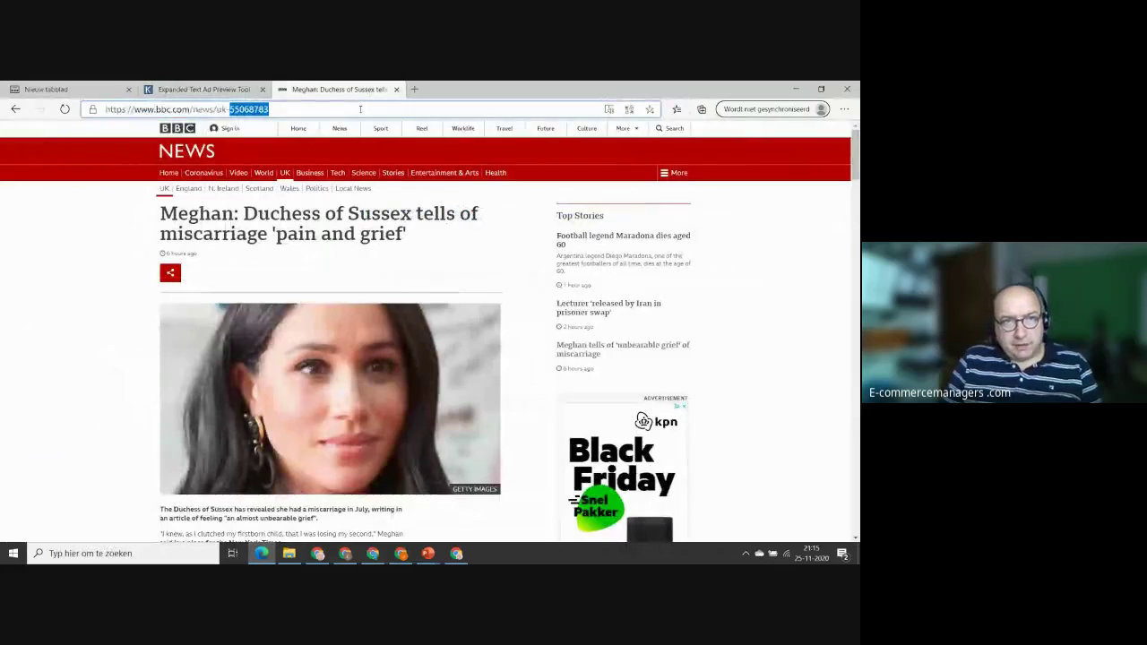
Load Google and search for 'goedkope autoverzekering afsluiten'.
type("google.nl")
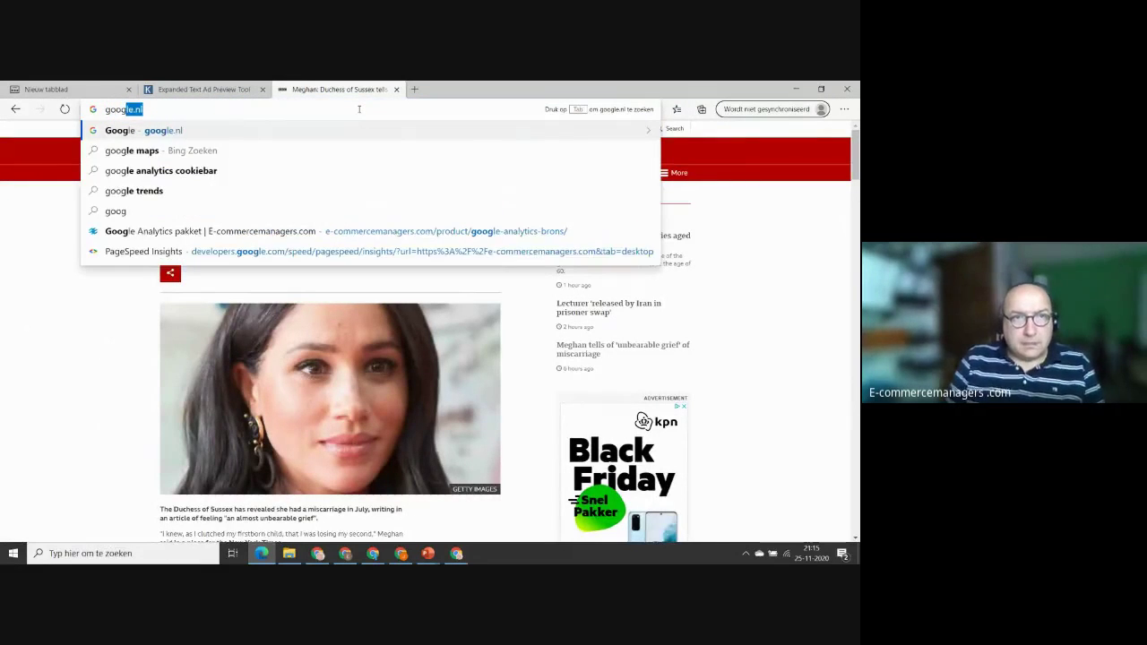
key("Return")
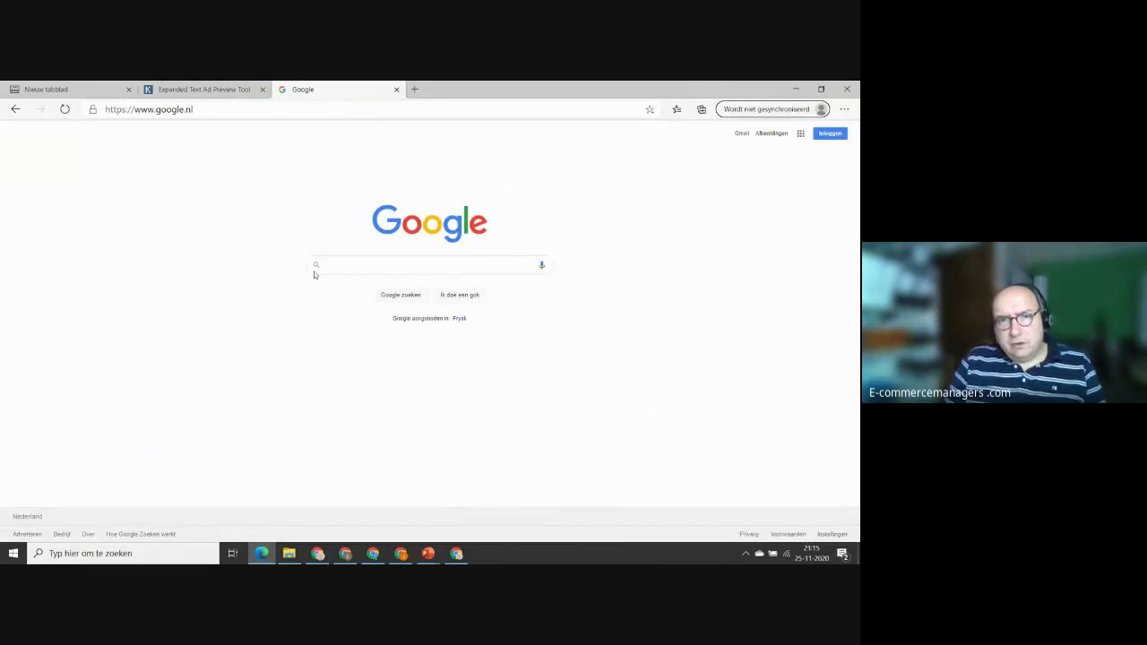
left_click(335, 264)
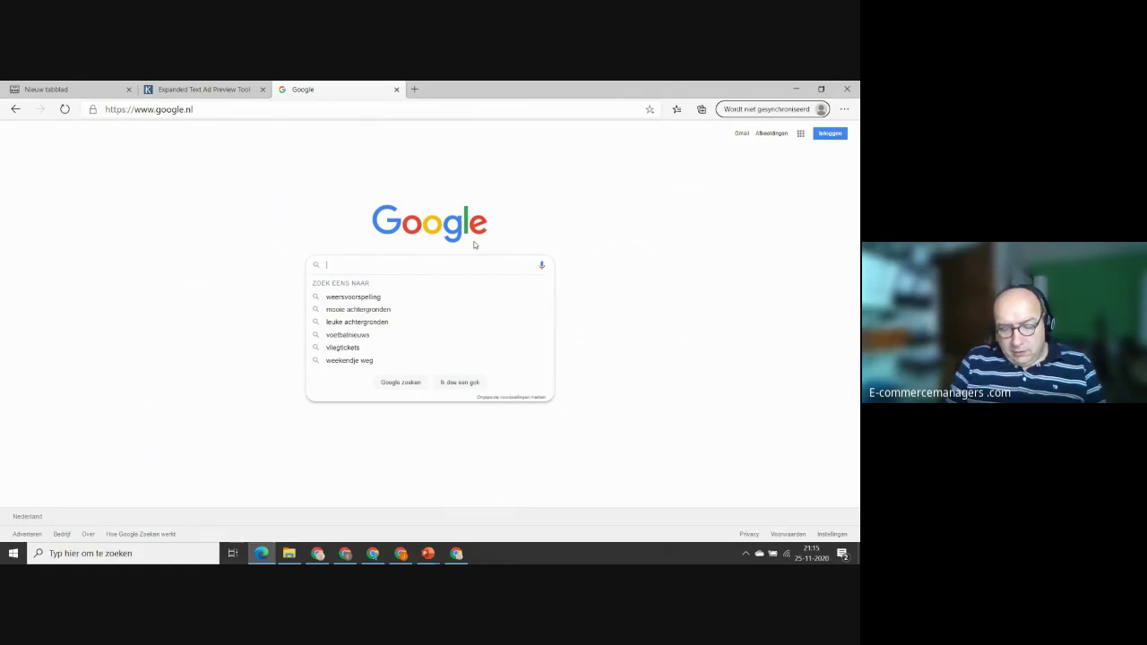
type("go")
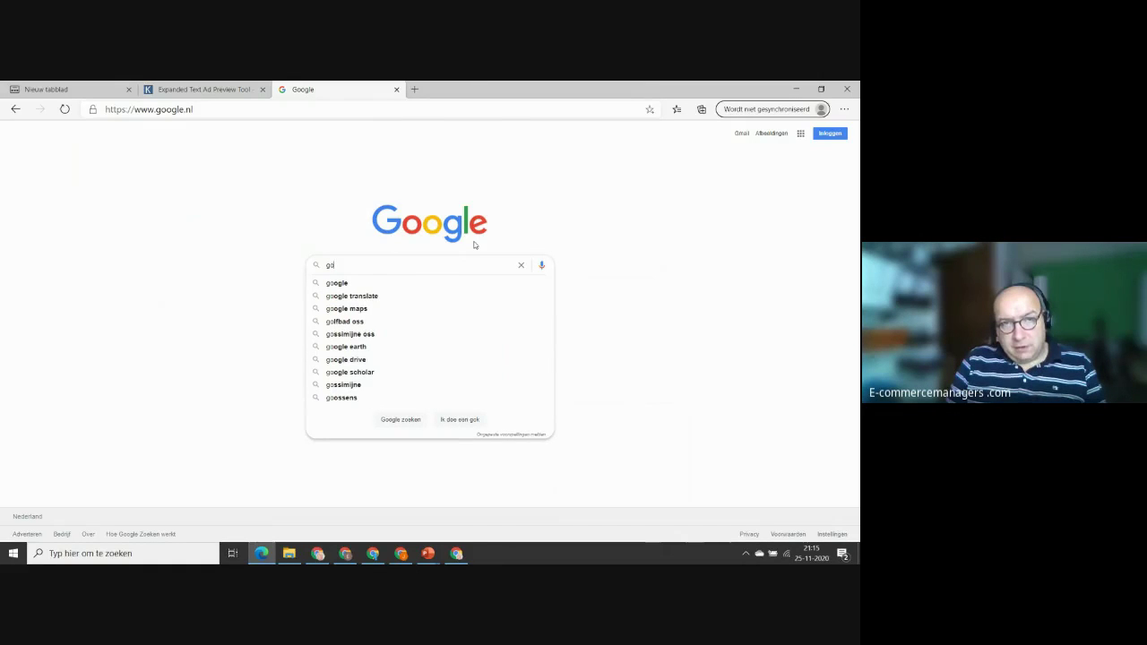
type("edkope a")
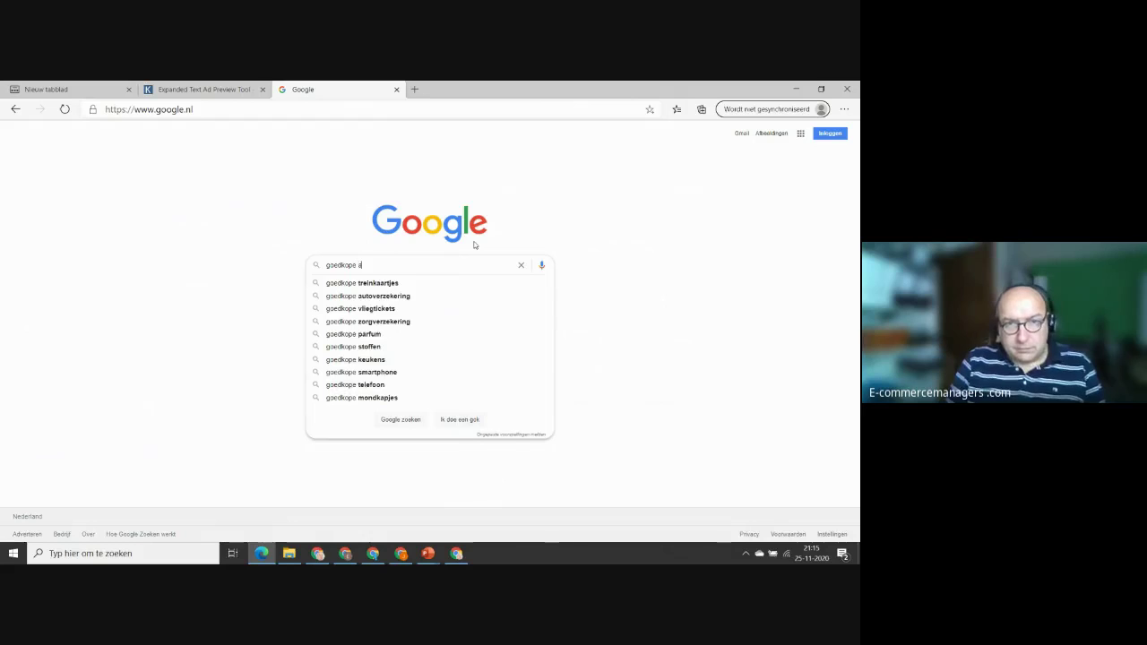
type("utoverzeke")
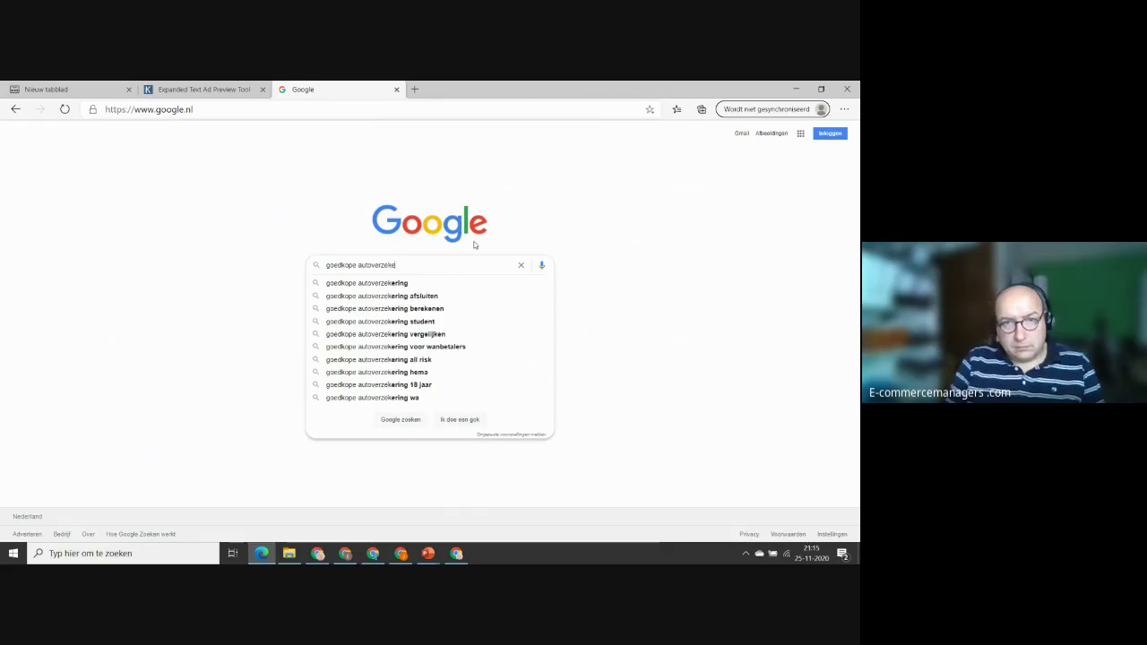
type("ring afsluiten")
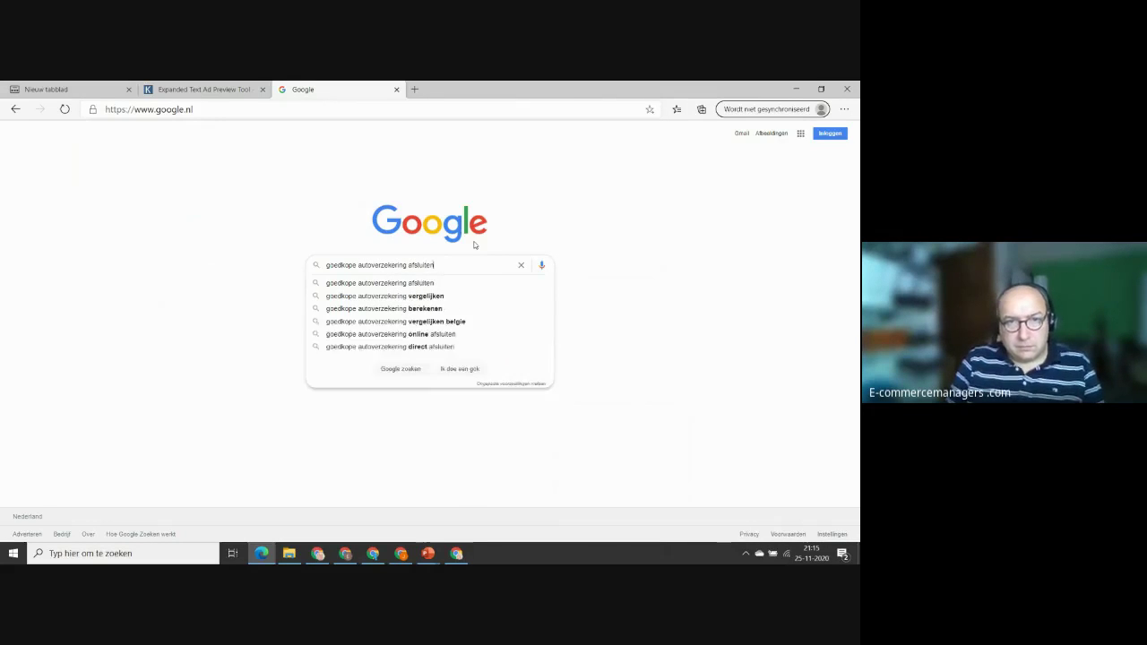
key("Return")
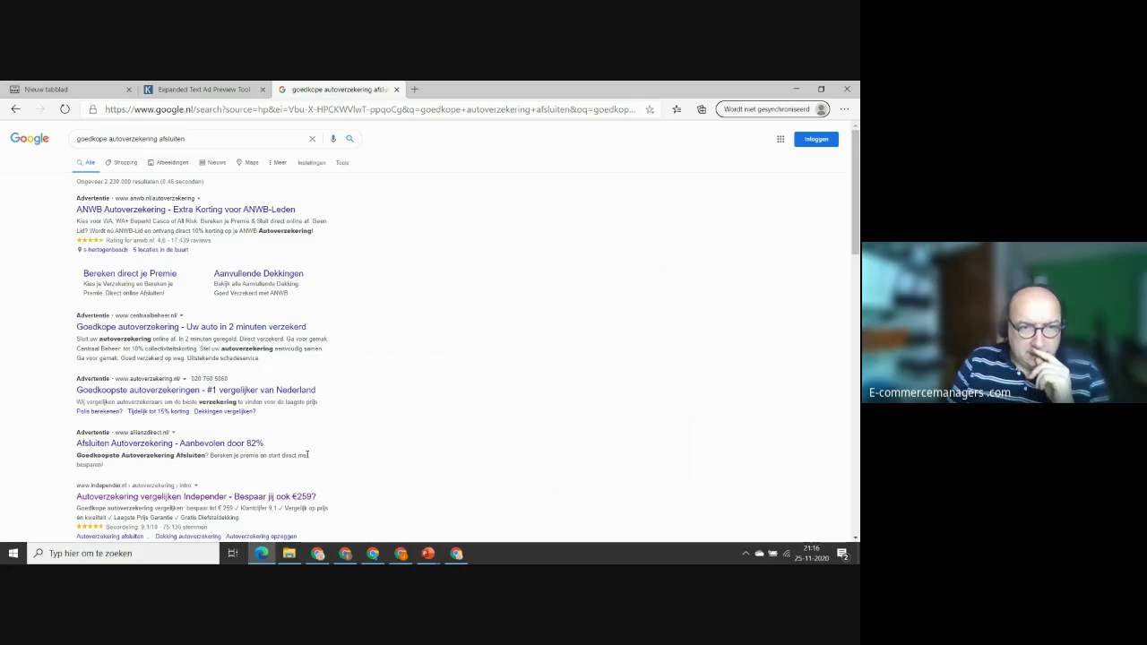
Review the car-insurance ads in the results and select the current search query.
scroll(307, 454, "down", 3)
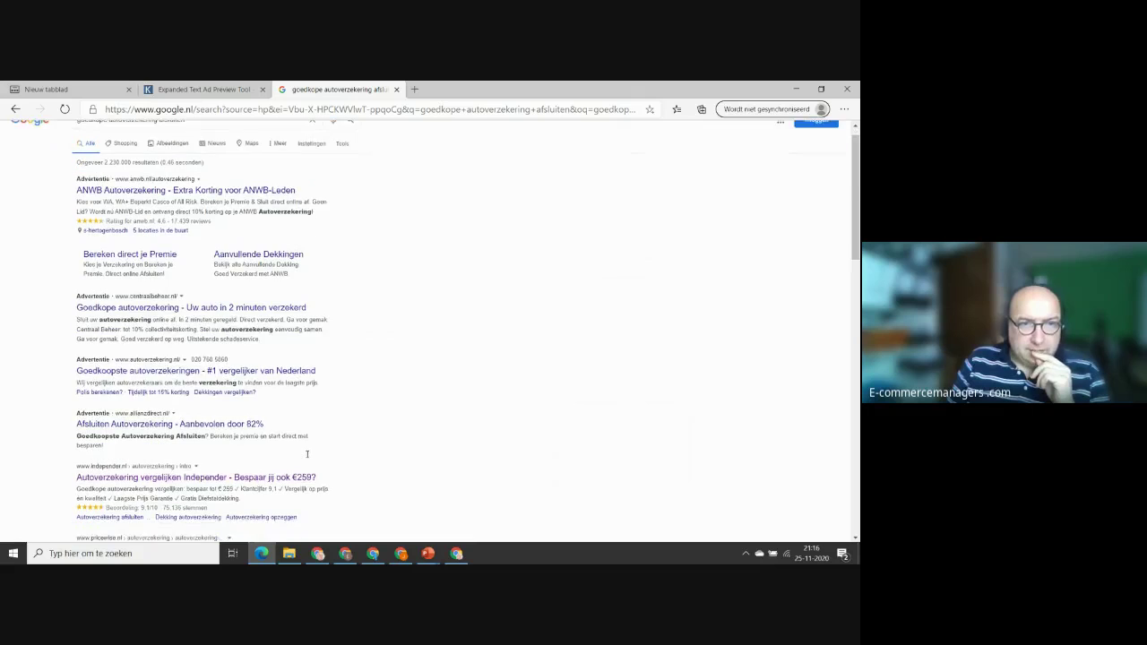
scroll(307, 454, "up", 3)
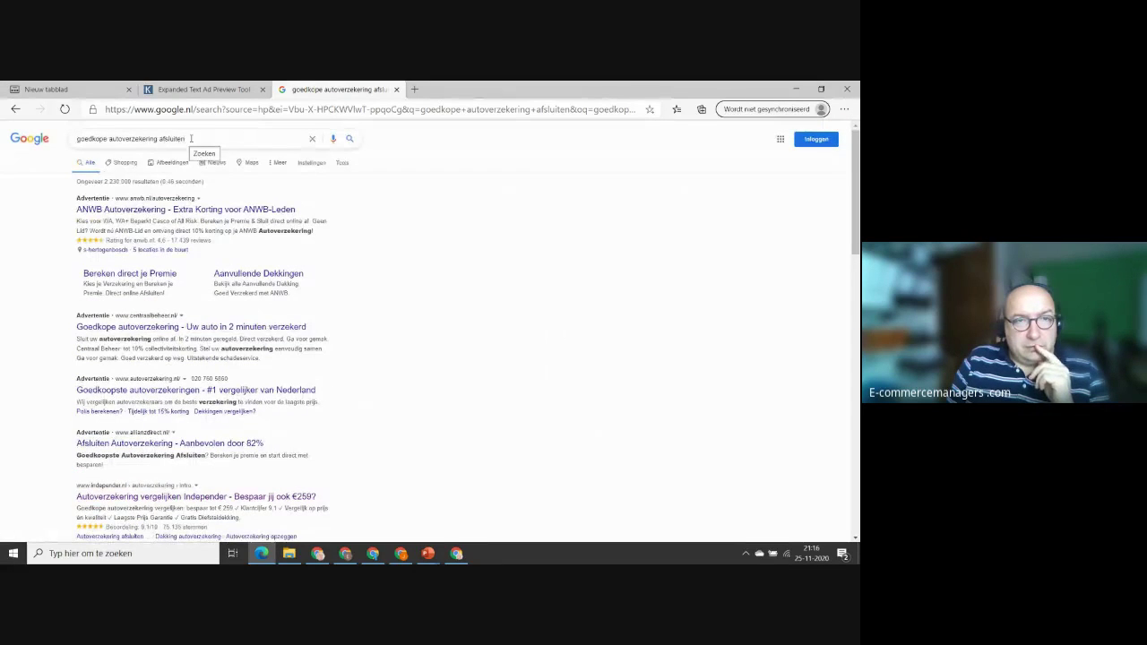
left_click_drag(186, 140, 72, 141)
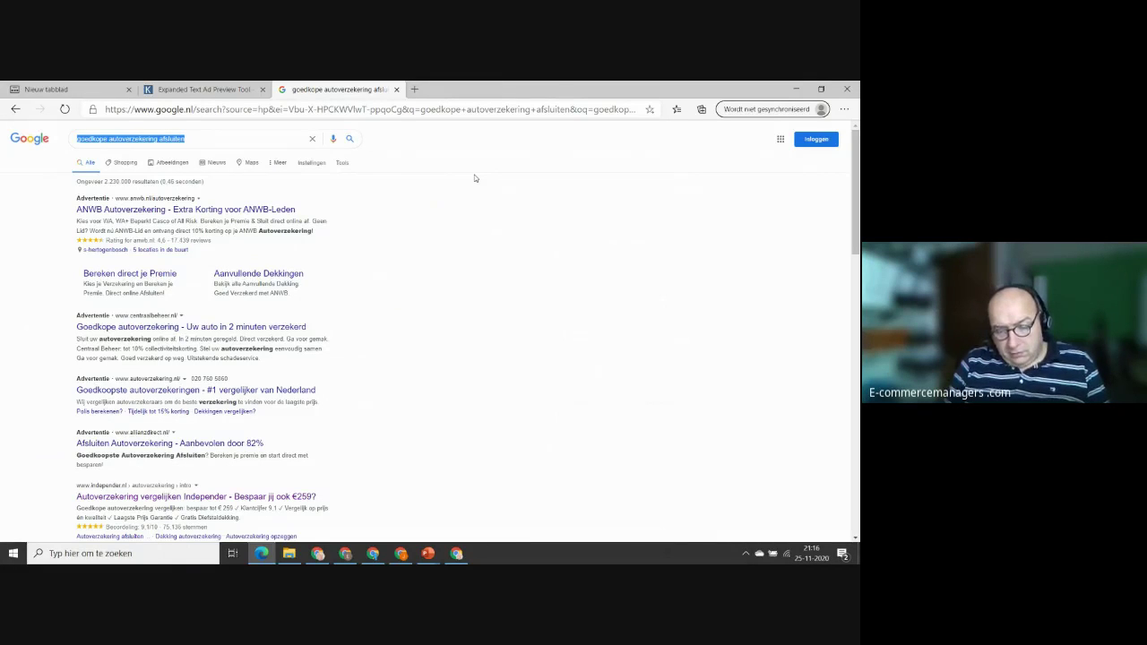
Search Google for 'rode jurk kopen' in place of the previous query.
type("rode jurk kopen")
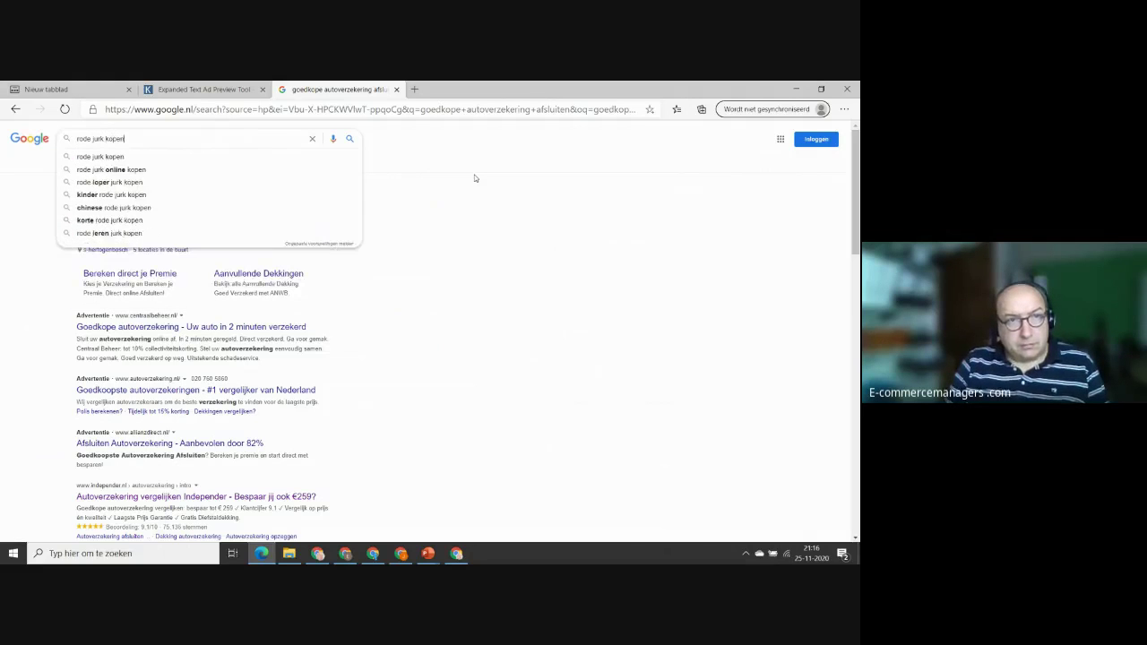
key("Return")
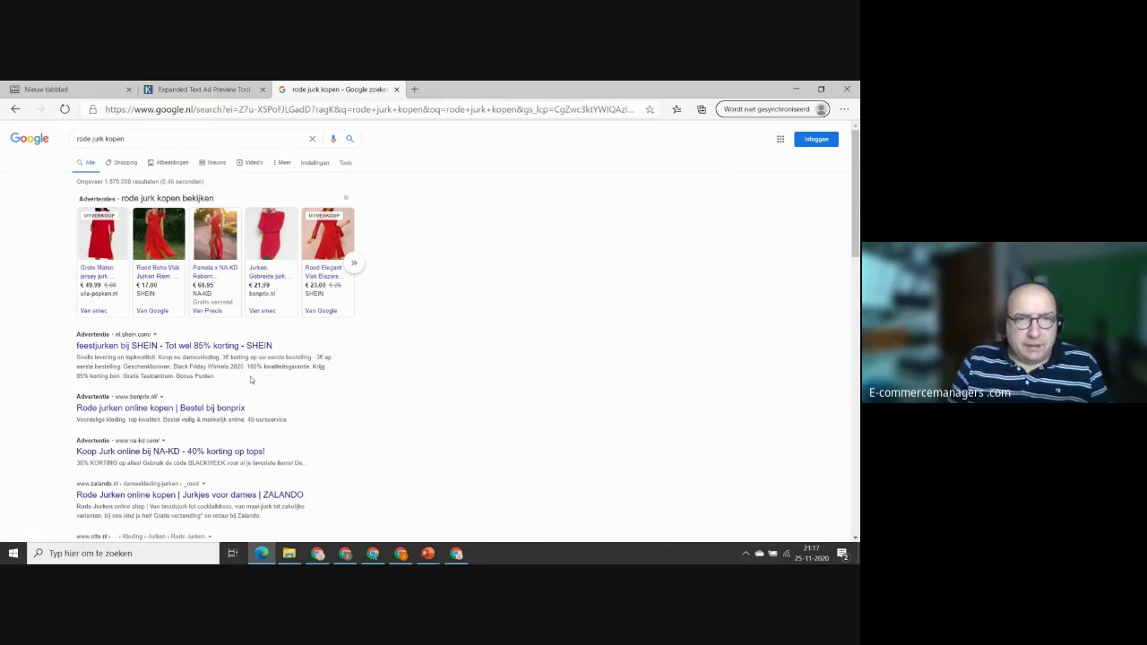
Open the Ulla Popken red jersey dress ad, then return to the full-screen ADCOPY slide.
mouse_move(106, 276)
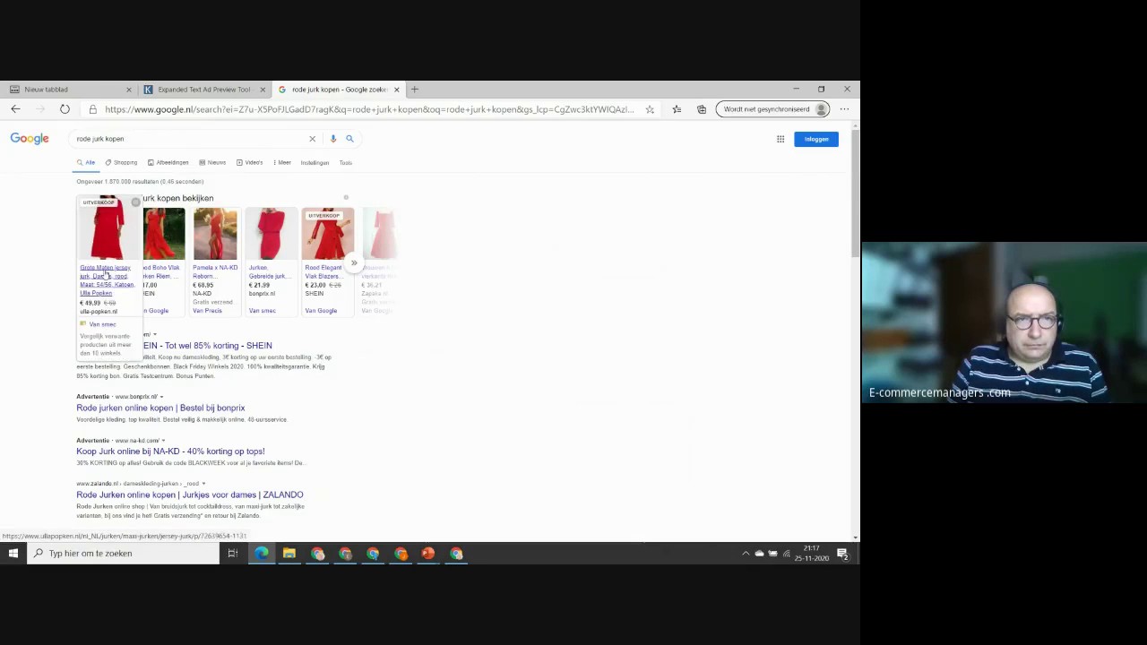
left_click(106, 274)
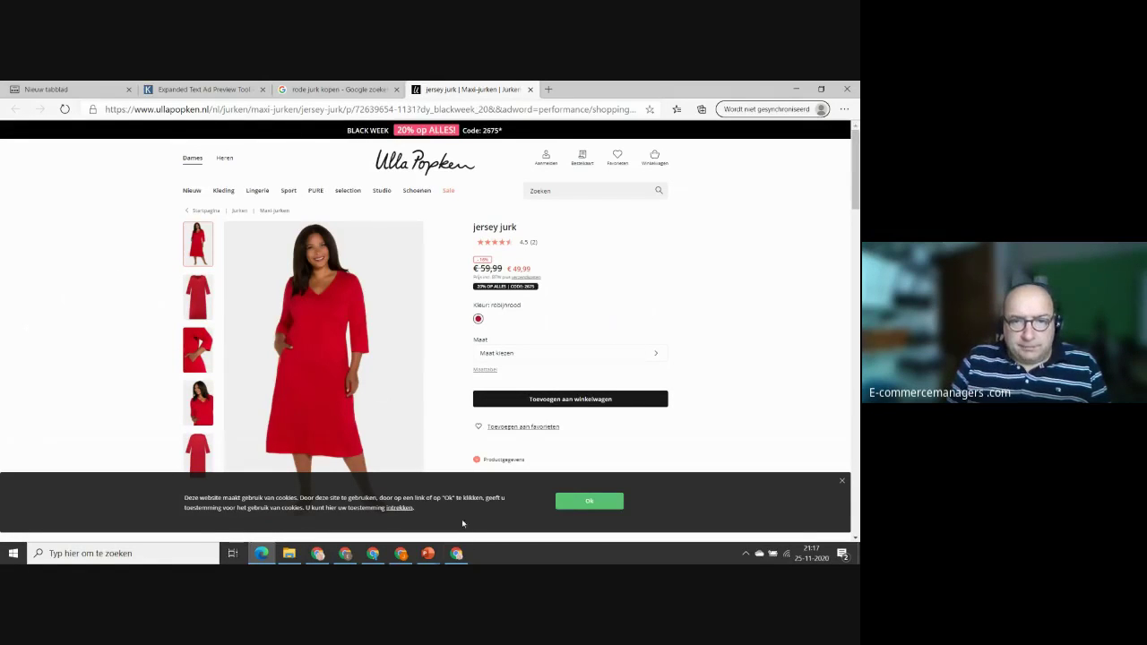
left_click(458, 554)
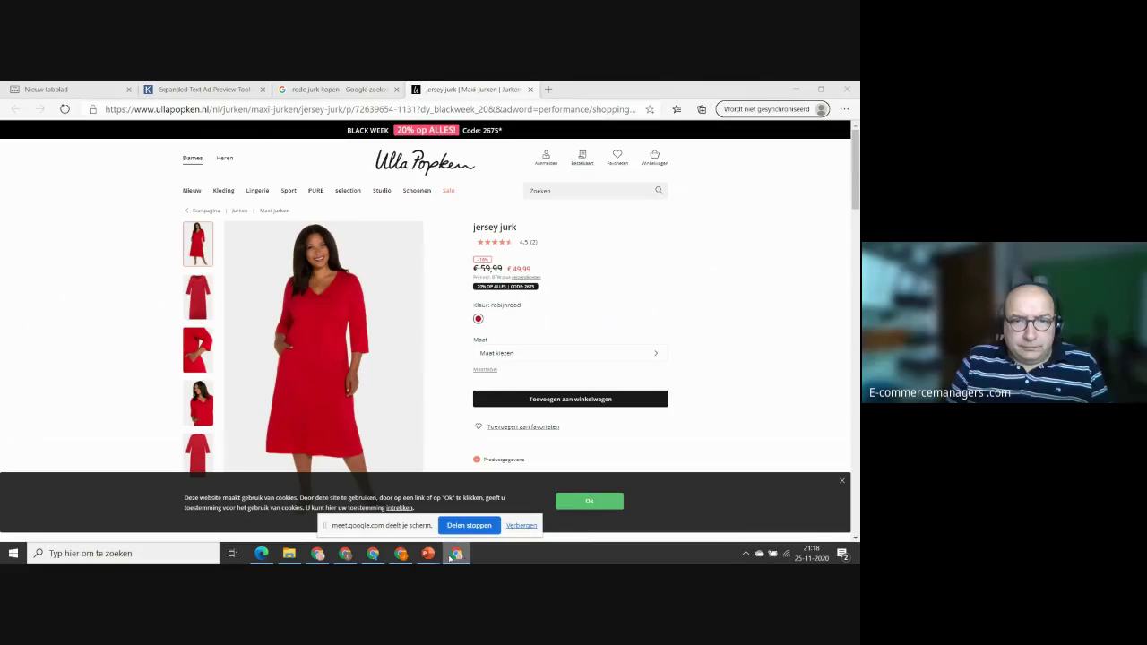
mouse_move(430, 556)
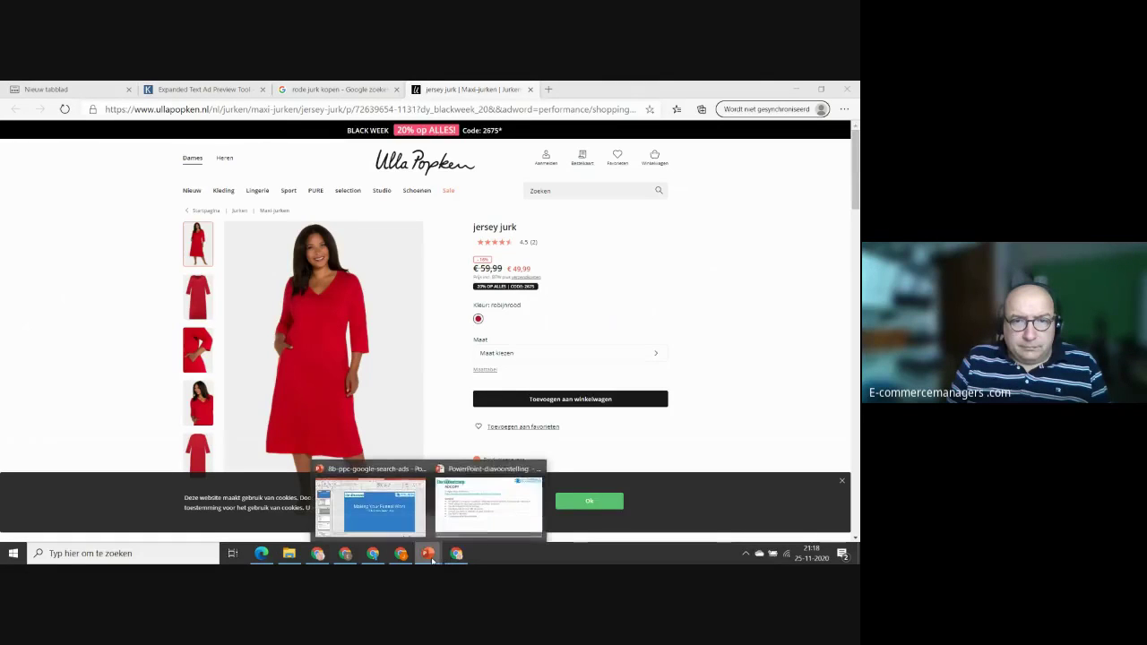
left_click(492, 519)
left_click(521, 526)
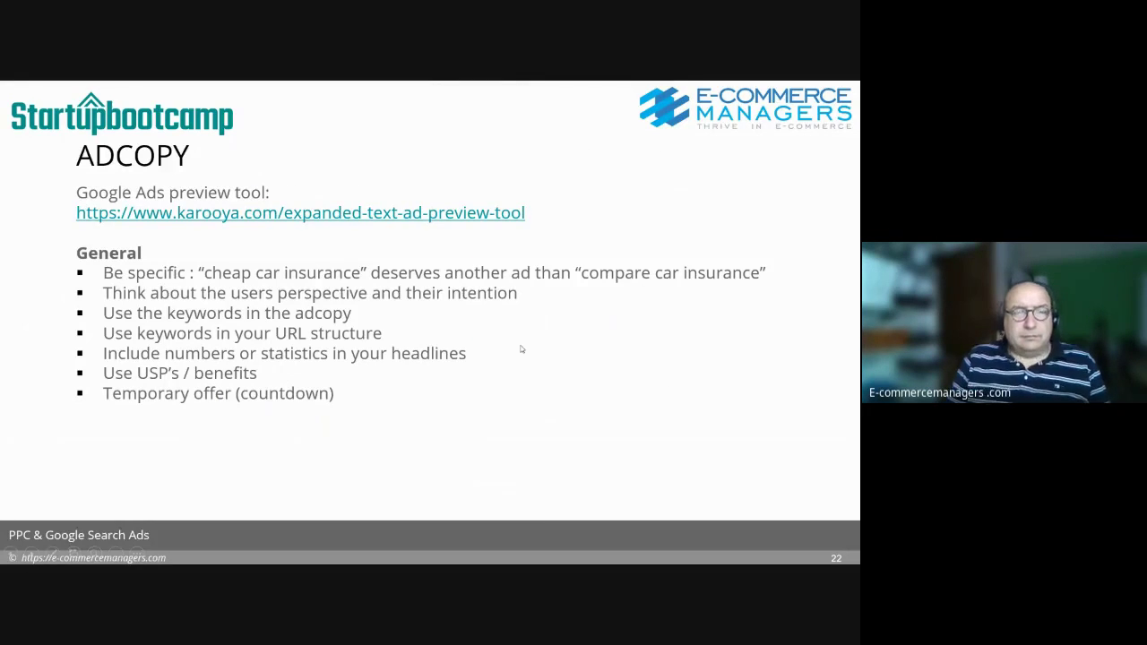